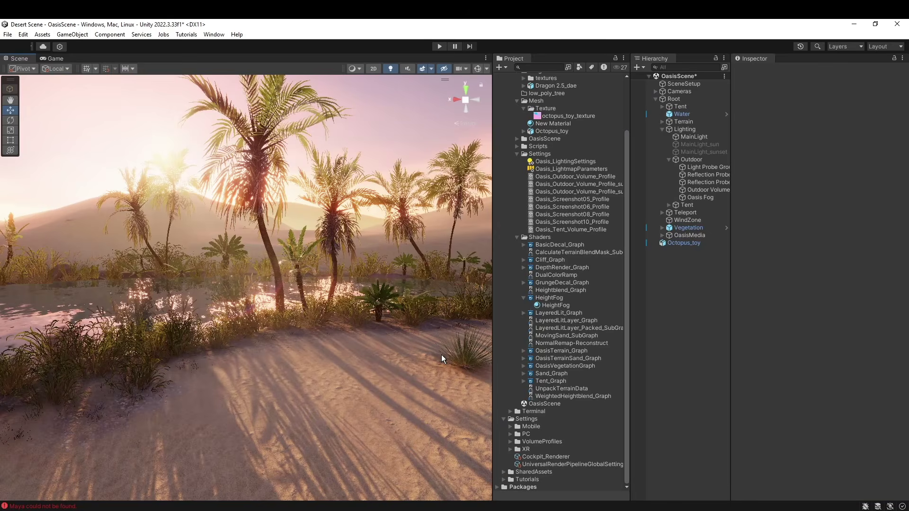
- Import Lowpoly_tree_sample.dae from the low_poly_tree folder as a new asset
{"action": "left_click", "coordinate": [296, 510]}
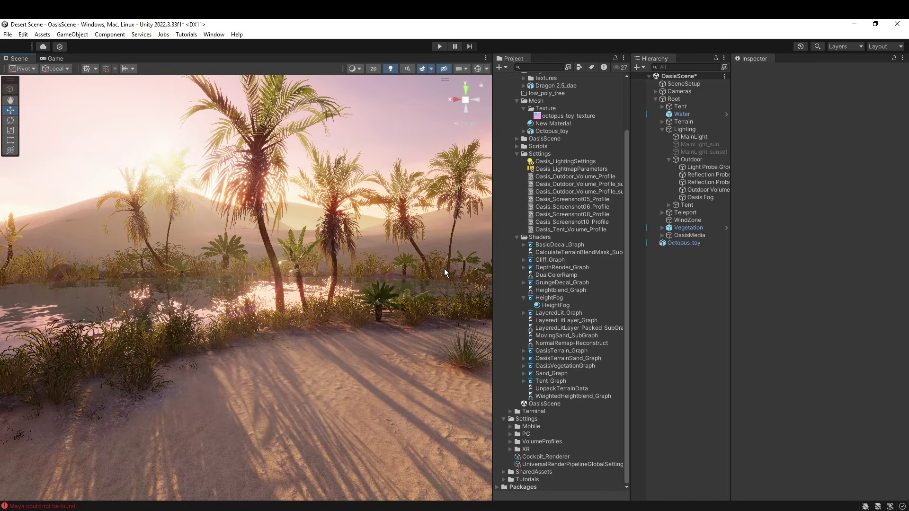
{"action": "right_click_drag", "start_coordinate": [444, 268], "coordinate": [99, 25]}
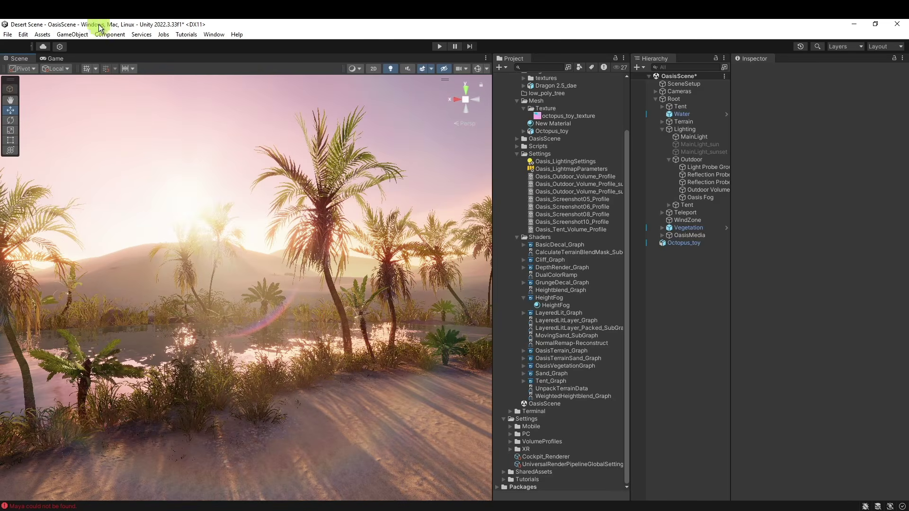
{"action": "left_click", "coordinate": [39, 35]}
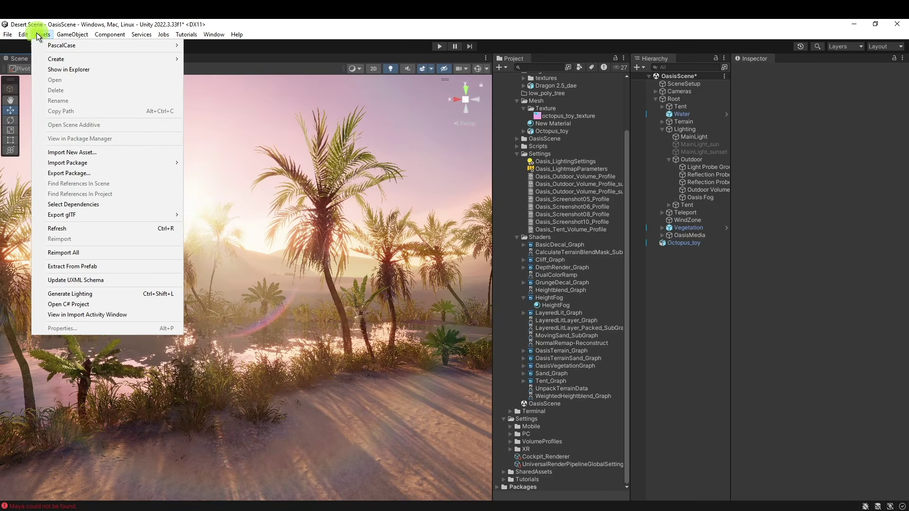
{"action": "left_click", "coordinate": [76, 154]}
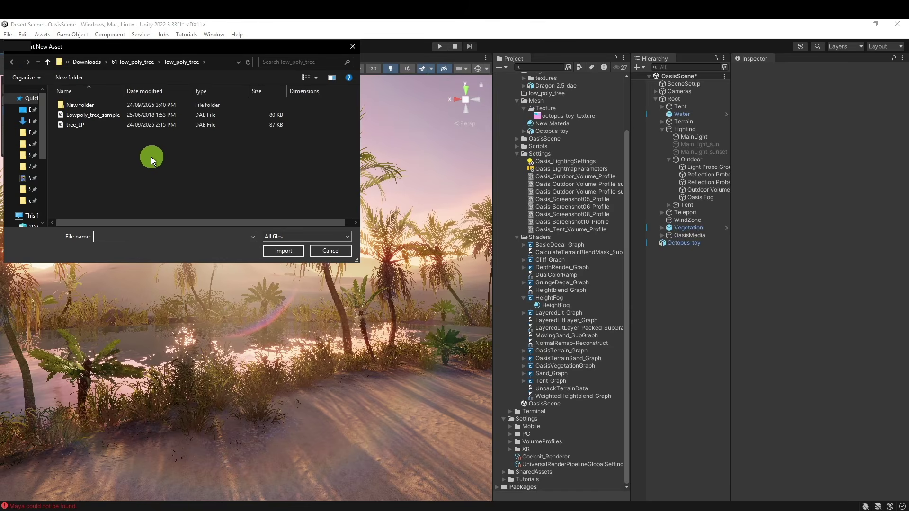
{"action": "left_click", "coordinate": [105, 115]}
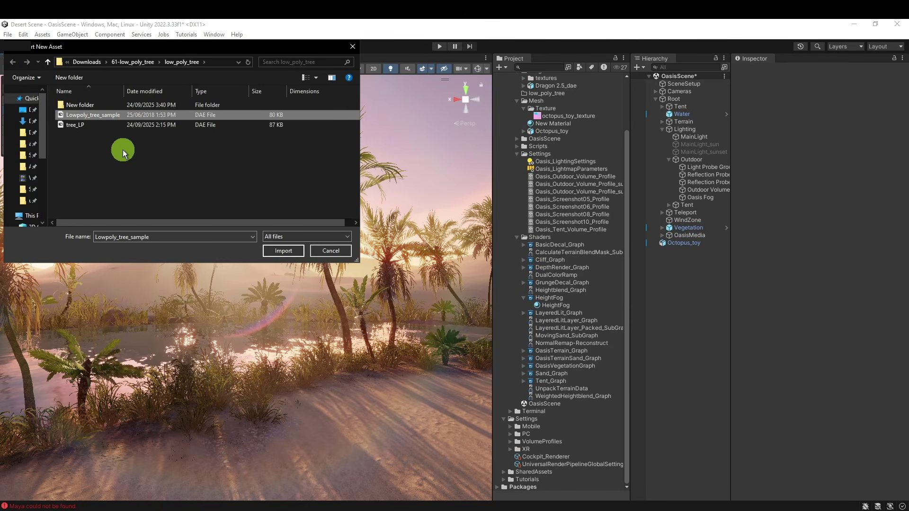
{"action": "left_click", "coordinate": [282, 250]}
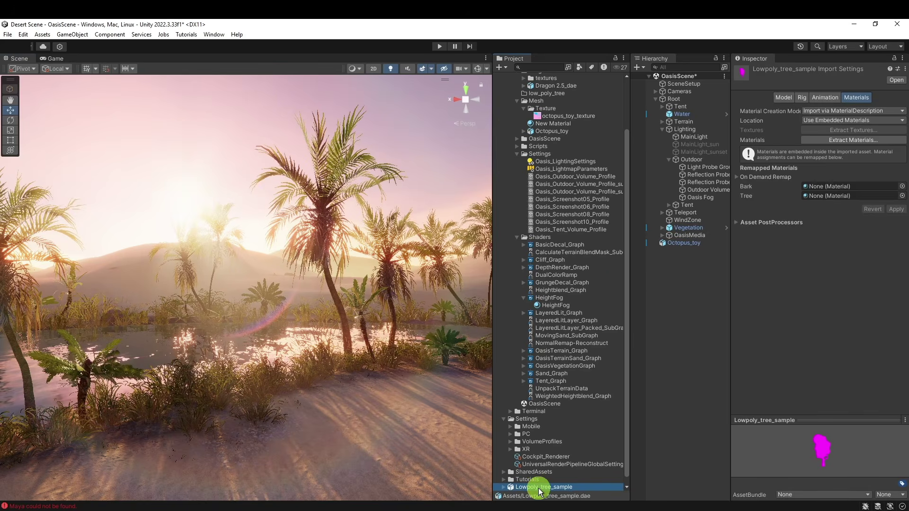
- Place the Lowpoly_tree_sample model in the scene on the sand in front of the pond
{"action": "left_click_drag", "start_coordinate": [538, 487], "coordinate": [377, 439]}
{"action": "left_click_drag", "start_coordinate": [137, 316], "coordinate": [199, 371], "text": "alt"}
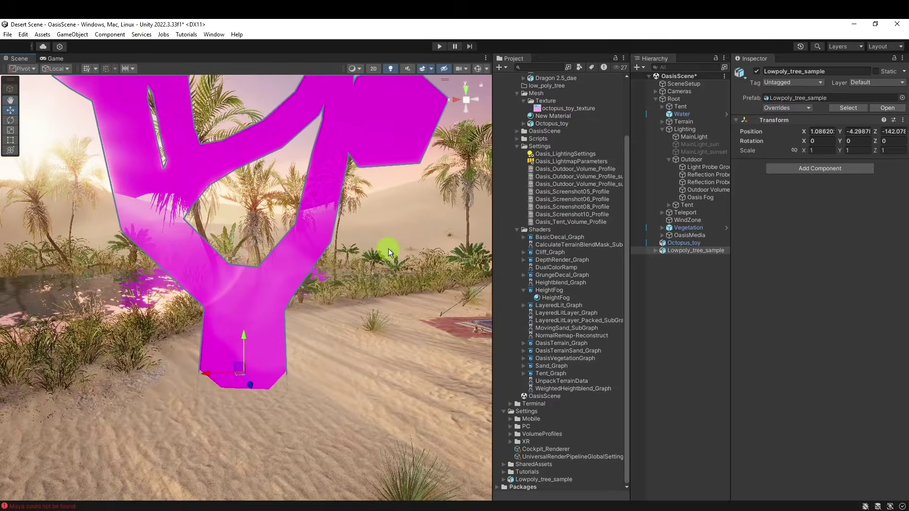
{"action": "left_click_drag", "start_coordinate": [385, 251], "coordinate": [317, 197], "text": "alt"}
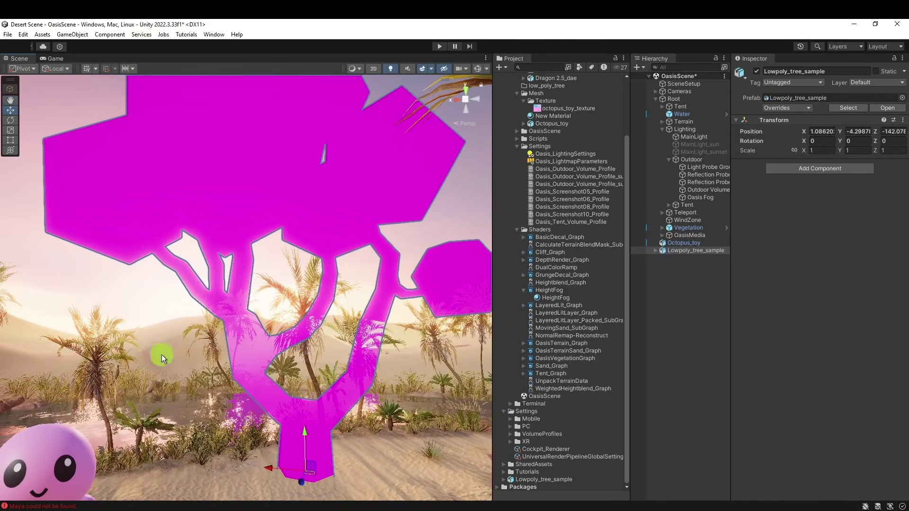
{"action": "key", "text": "s"}
{"action": "right_click_drag", "start_coordinate": [408, 325], "coordinate": [401, 352]}
{"action": "right_click_drag", "start_coordinate": [335, 246], "coordinate": [329, 316]}
{"action": "key", "text": "w"}
{"action": "key", "text": "s"}
- Scale the Lowpoly_tree_sample object down uniformly to about 0.67
{"action": "key", "text": "r"}
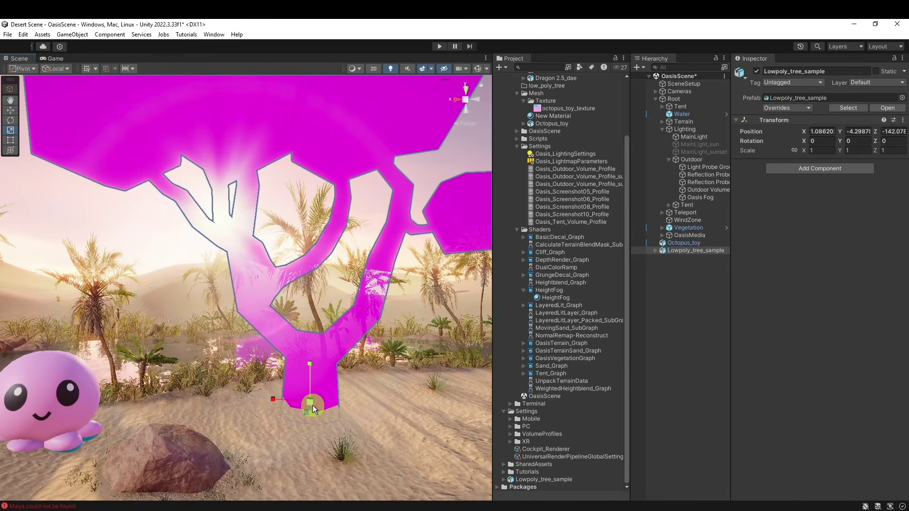
{"action": "left_click_drag", "start_coordinate": [310, 401], "coordinate": [390, 497]}
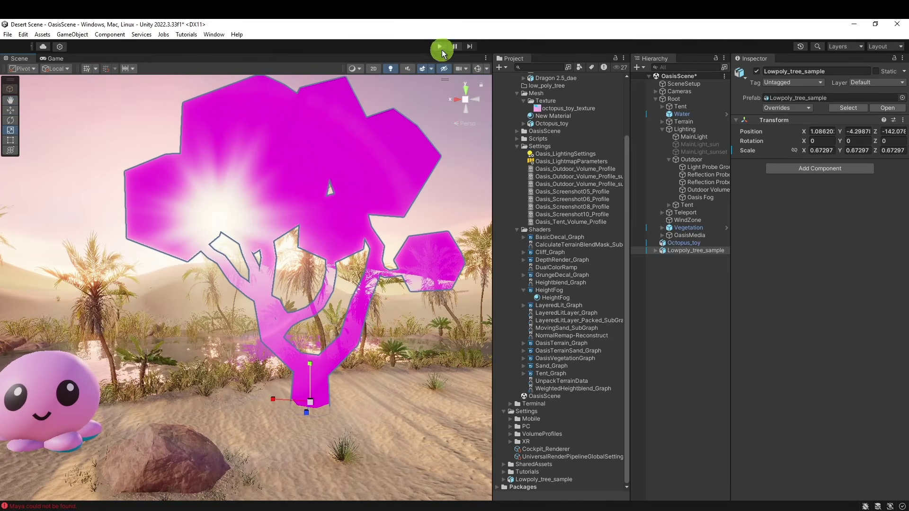
{"action": "key", "text": "w"}
{"action": "mouse_move", "coordinate": [338, 369]}
{"action": "right_mouse_down"}
{"action": "mouse_move", "coordinate": [330, 388]}
{"action": "mouse_move", "coordinate": [321, 375]}
{"action": "mouse_move", "coordinate": [339, 351]}
{"action": "right_mouse_up"}
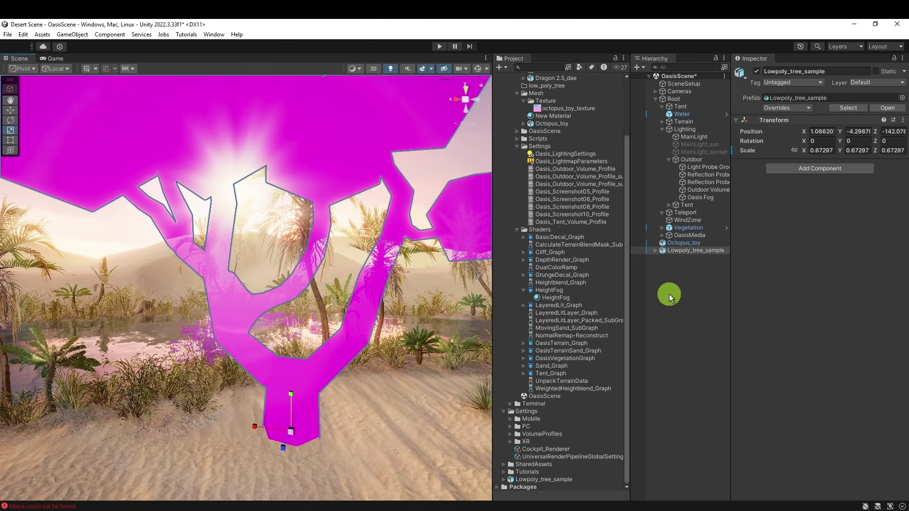
- Expand Lowpoly_tree_sample in the hierarchy and inspect its Camera, Directional_Light and Render child objects
{"action": "left_click", "coordinate": [656, 251]}
{"action": "left_click_drag", "start_coordinate": [630, 321], "coordinate": [615, 319]}
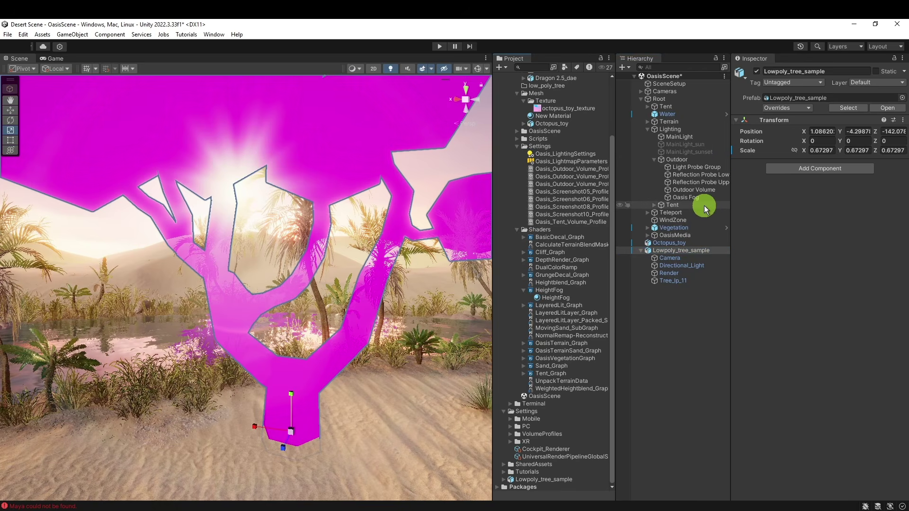
{"action": "left_click", "coordinate": [696, 258]}
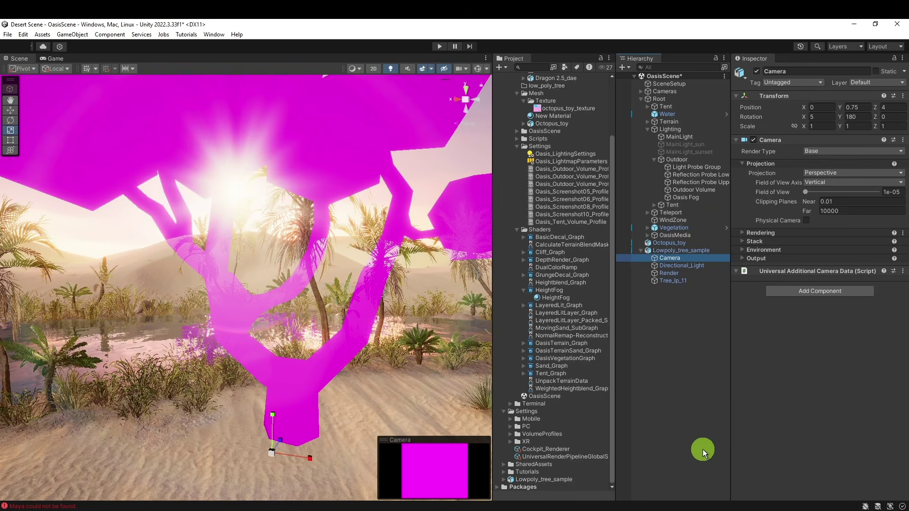
{"action": "left_click", "coordinate": [706, 266]}
{"action": "left_click", "coordinate": [680, 274]}
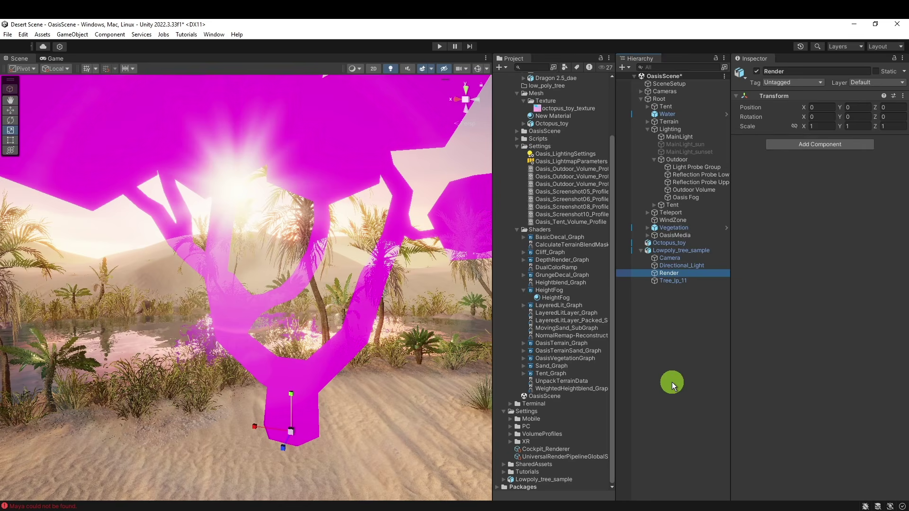
- Deactivate the Camera child object of Lowpoly_tree_sample
{"action": "left_click", "coordinate": [675, 258]}
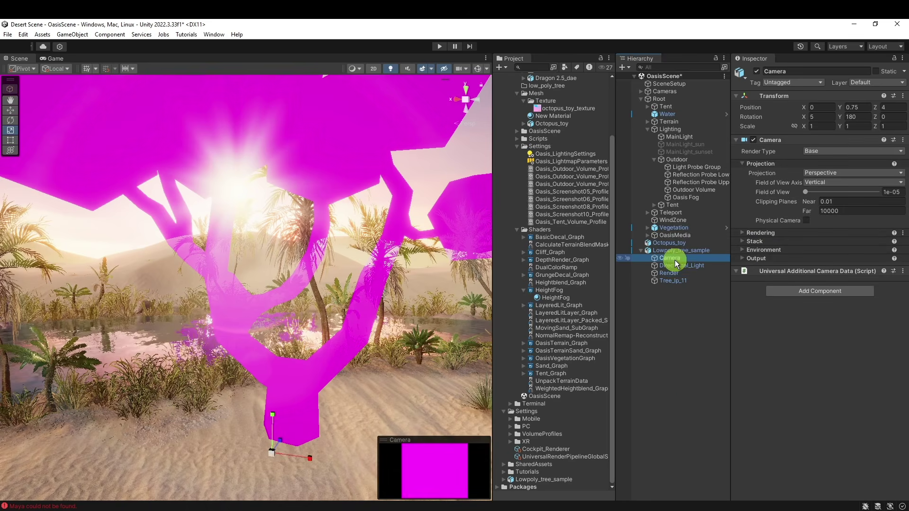
{"action": "left_click_drag", "start_coordinate": [394, 296], "coordinate": [397, 327], "text": "alt"}
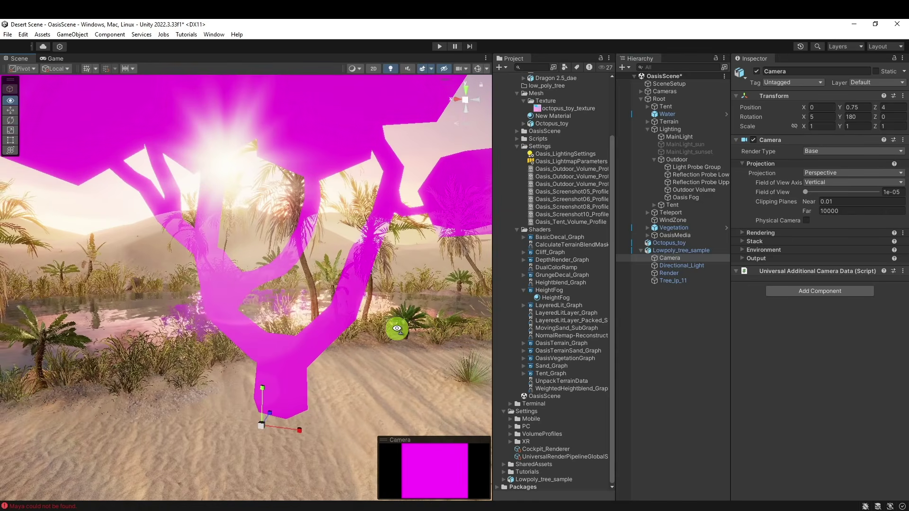
{"action": "left_click", "coordinate": [757, 72]}
- Deactivate the Directional_Light child of Lowpoly_tree_sample, toggling it on and off to compare its effect on the scene lighting
{"action": "left_click", "coordinate": [682, 265]}
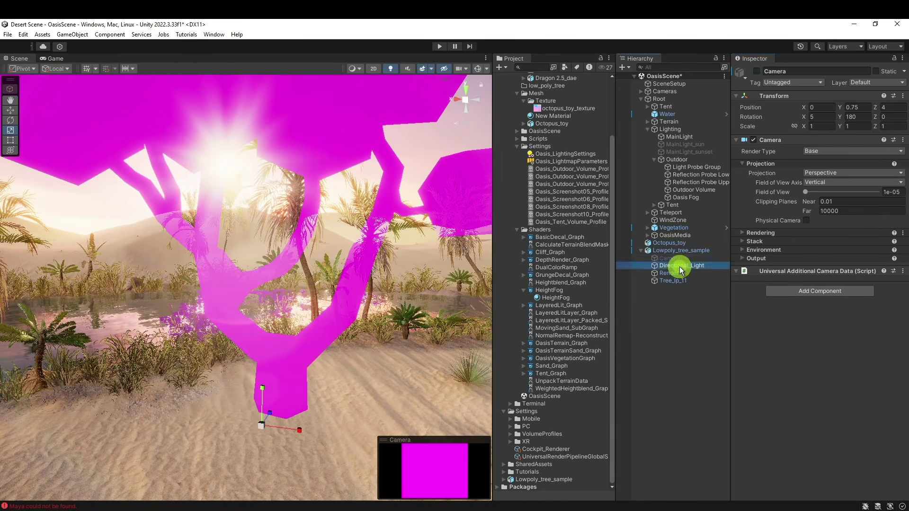
{"action": "left_click", "coordinate": [757, 72]}
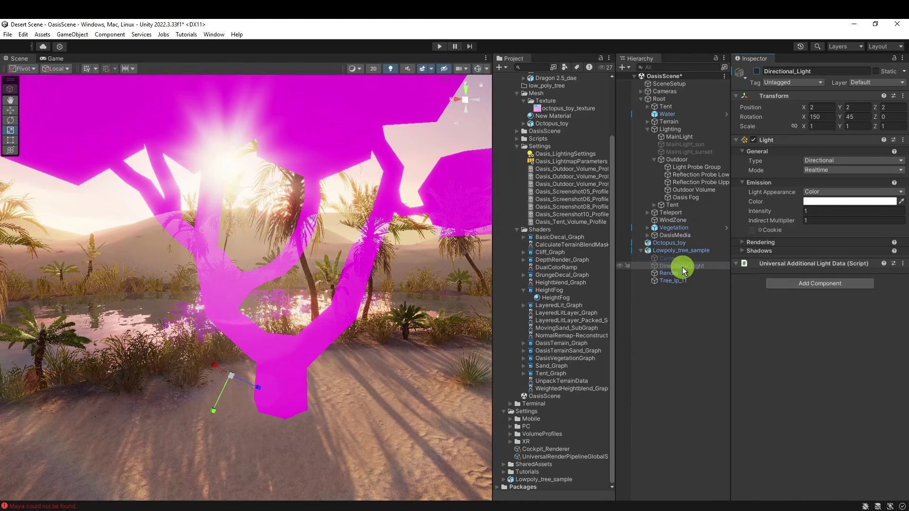
{"action": "left_click", "coordinate": [757, 72]}
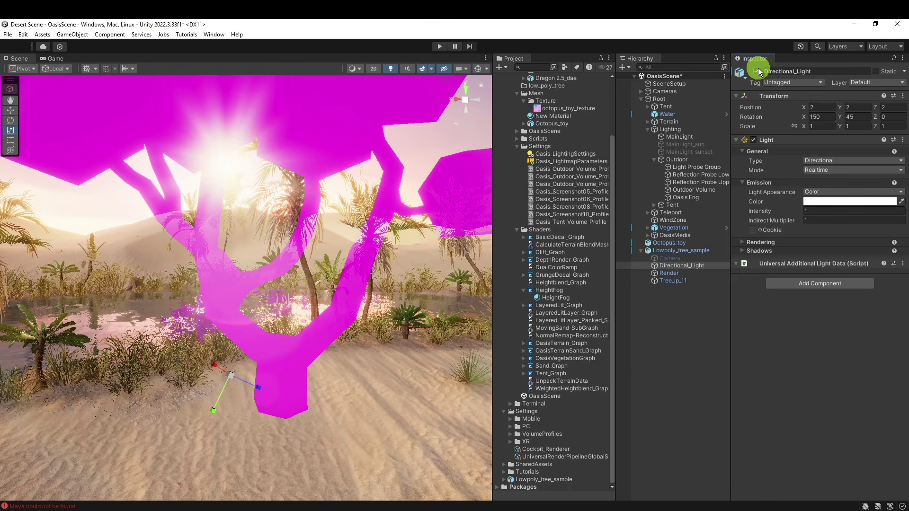
{"action": "left_click", "coordinate": [757, 72]}
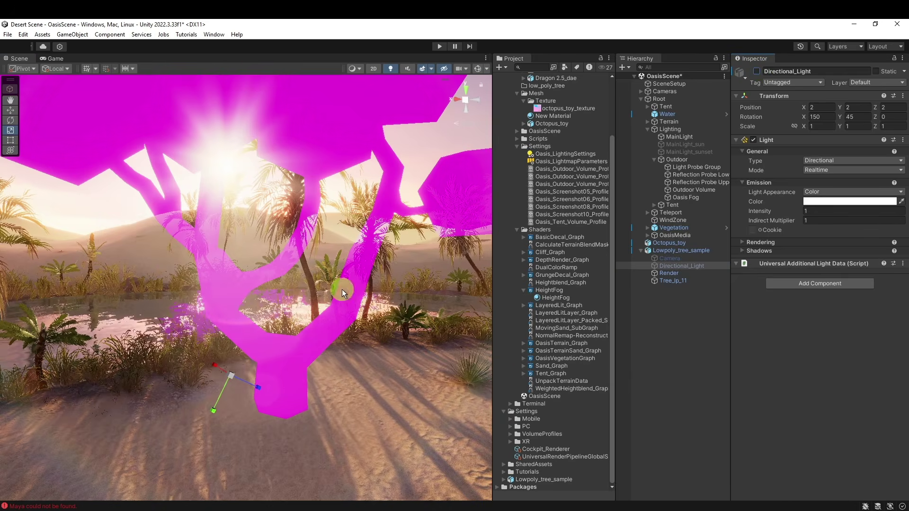
{"action": "right_click_drag", "start_coordinate": [300, 326], "coordinate": [507, 304]}
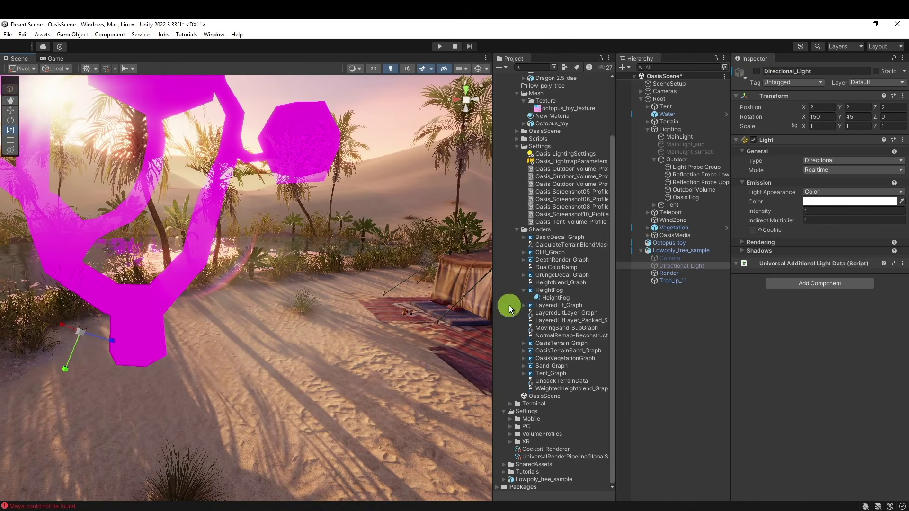
{"action": "left_click", "coordinate": [756, 72]}
{"action": "left_click", "coordinate": [756, 72]}
- Deactivate the Render child object of Lowpoly_tree_sample
{"action": "left_click", "coordinate": [662, 274]}
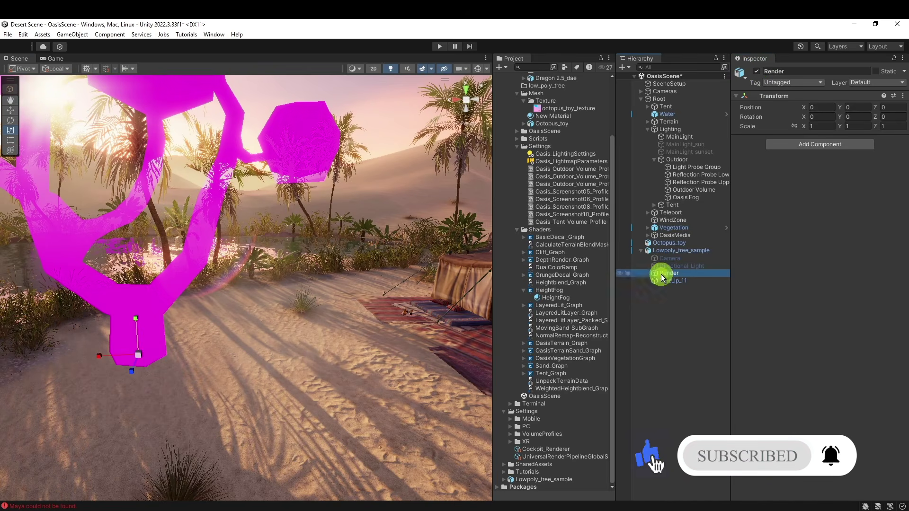
{"action": "left_click", "coordinate": [756, 71]}
{"action": "right_click_drag", "start_coordinate": [407, 364], "coordinate": [315, 326]}
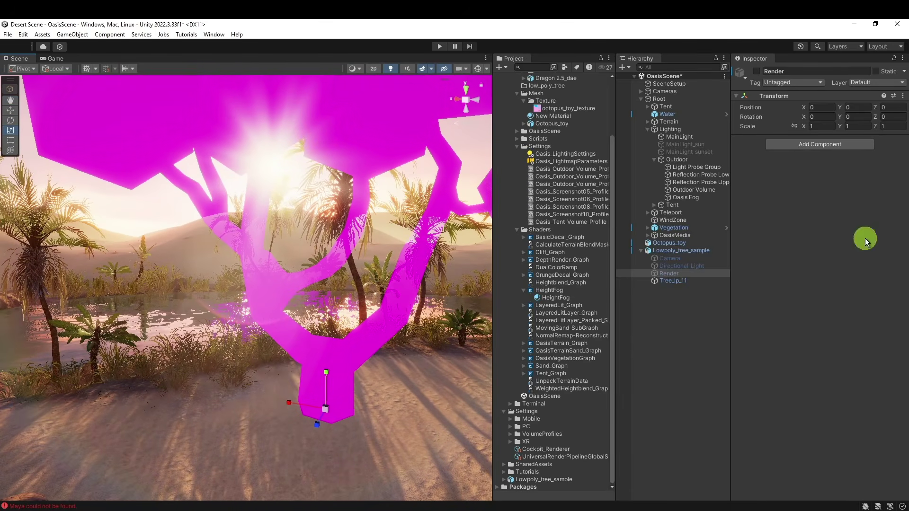
- Examine the mesh components of Tree_lp_11 and the settings of its Bark and Tree materials
{"action": "left_click", "coordinate": [665, 280]}
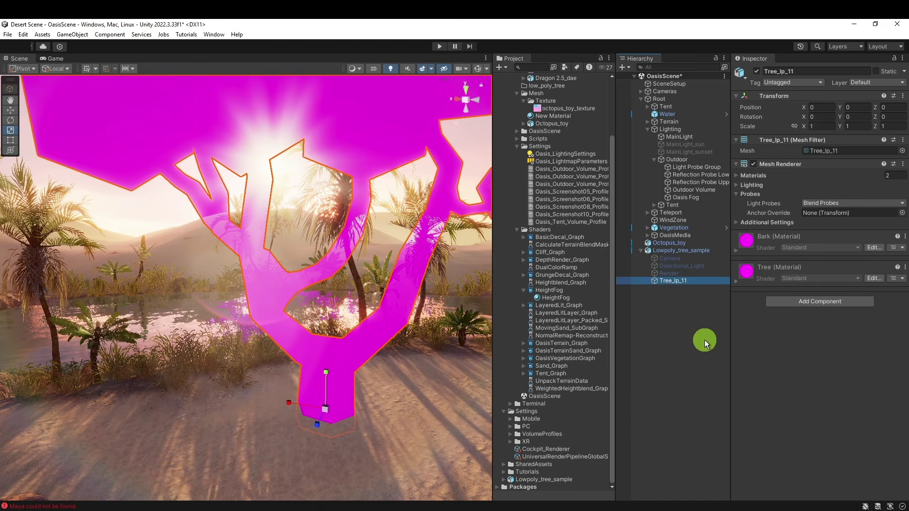
{"action": "left_click", "coordinate": [774, 268]}
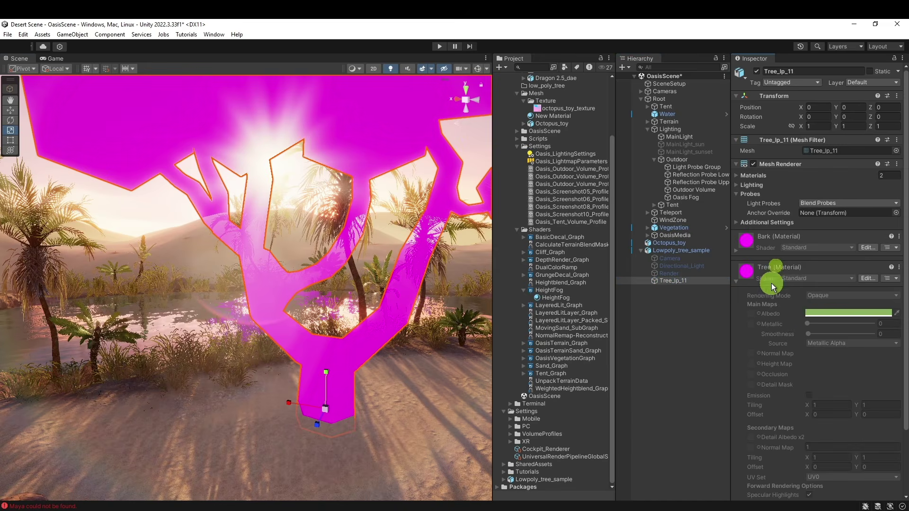
{"action": "left_click", "coordinate": [802, 236]}
{"action": "left_click", "coordinate": [802, 236]}
{"action": "left_click", "coordinate": [788, 242]}
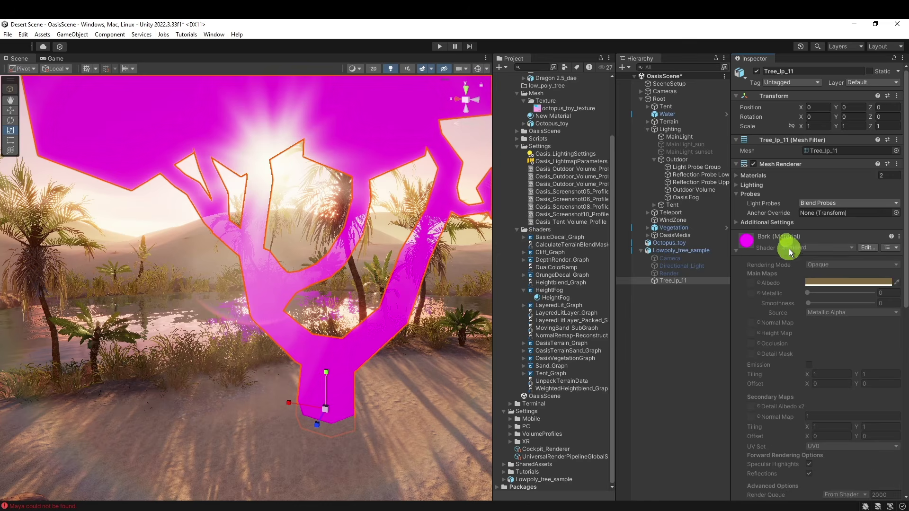
{"action": "left_click", "coordinate": [794, 240]}
{"action": "left_click", "coordinate": [795, 268]}
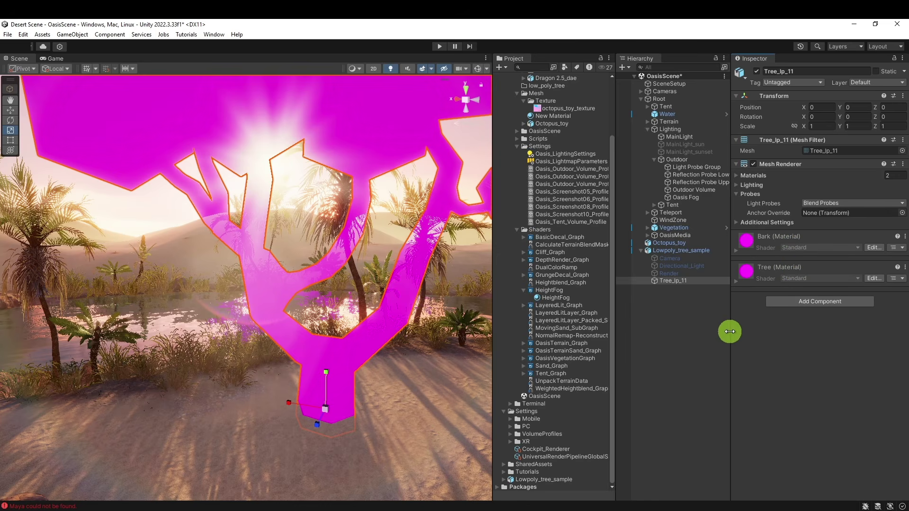
{"action": "left_click_drag", "start_coordinate": [729, 328], "coordinate": [719, 326]}
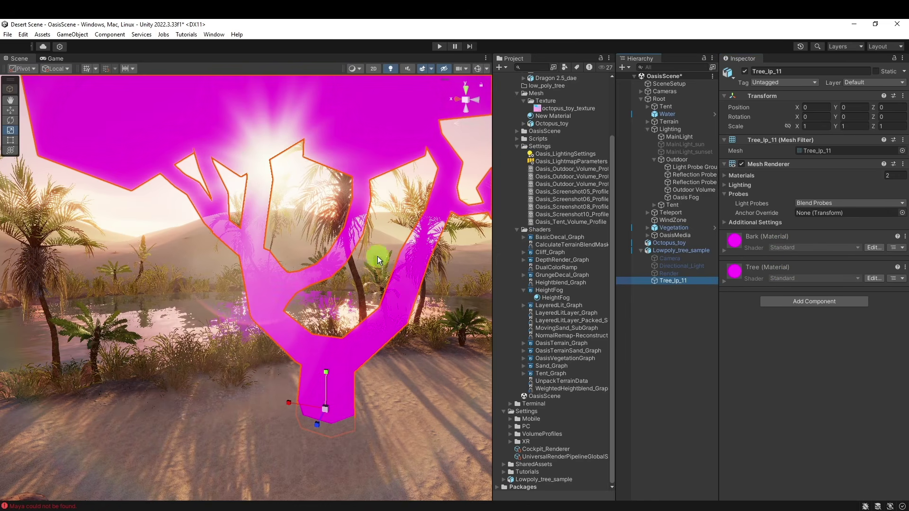
{"action": "right_click_drag", "start_coordinate": [378, 257], "coordinate": [360, 244]}
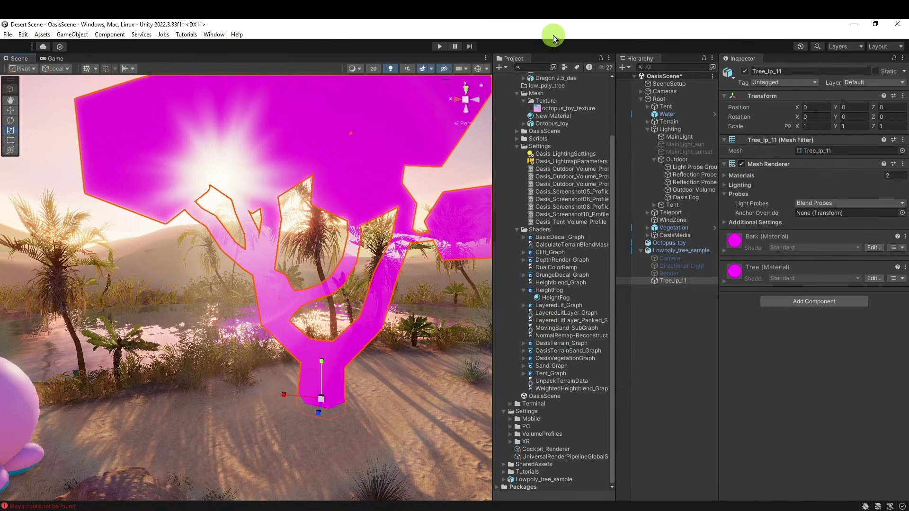
{"action": "right_click_drag", "start_coordinate": [450, 298], "coordinate": [429, 305]}
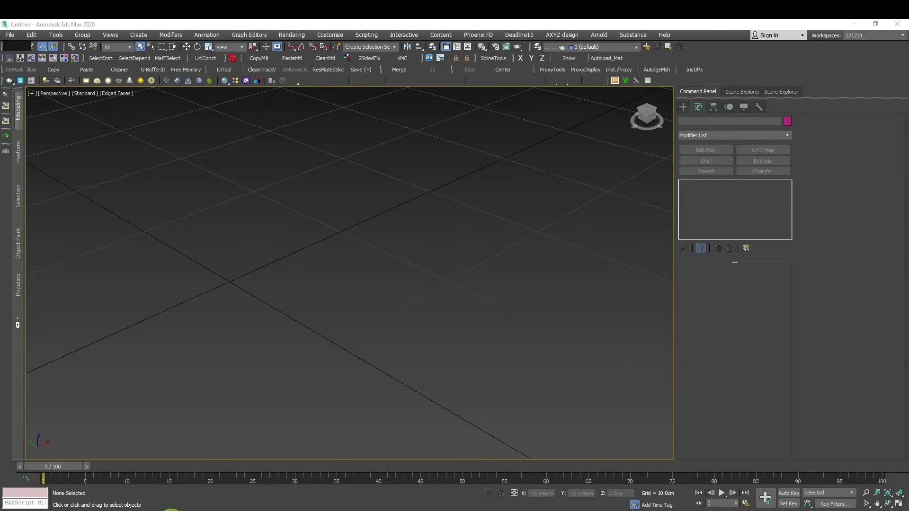
- Switch to 3ds Max, import Lowpoly_tree_sample from the low_poly_tree folder into the perspective view, and deselect the imported objects
{"action": "mouse_move", "coordinate": [171, 510]}
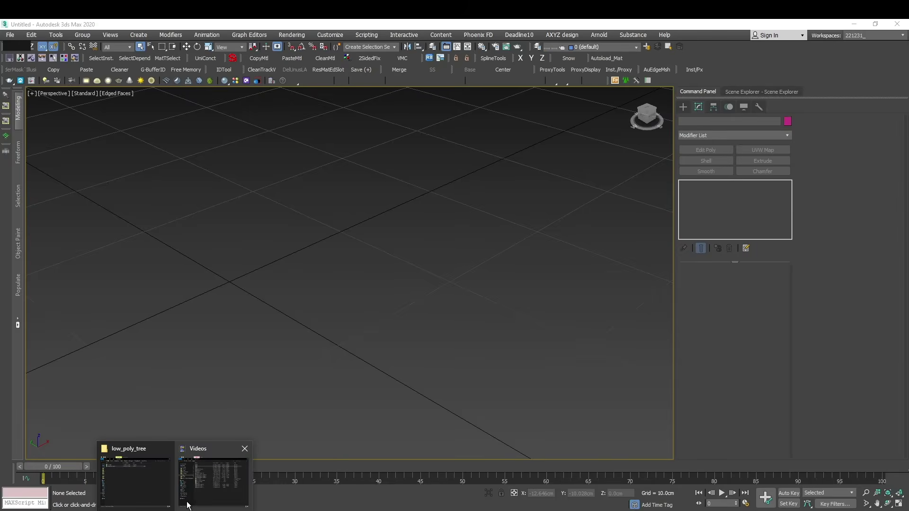
{"action": "left_click", "coordinate": [152, 478]}
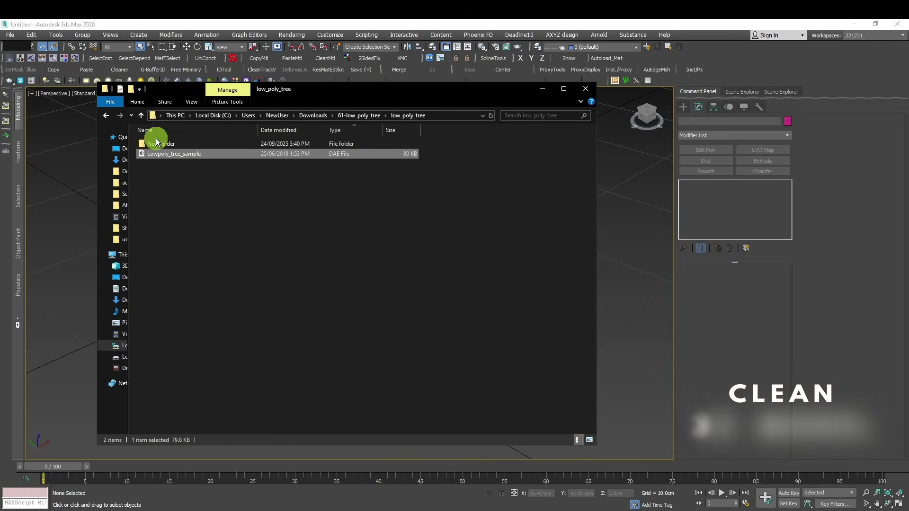
{"action": "left_click_drag", "start_coordinate": [175, 154], "coordinate": [634, 285]}
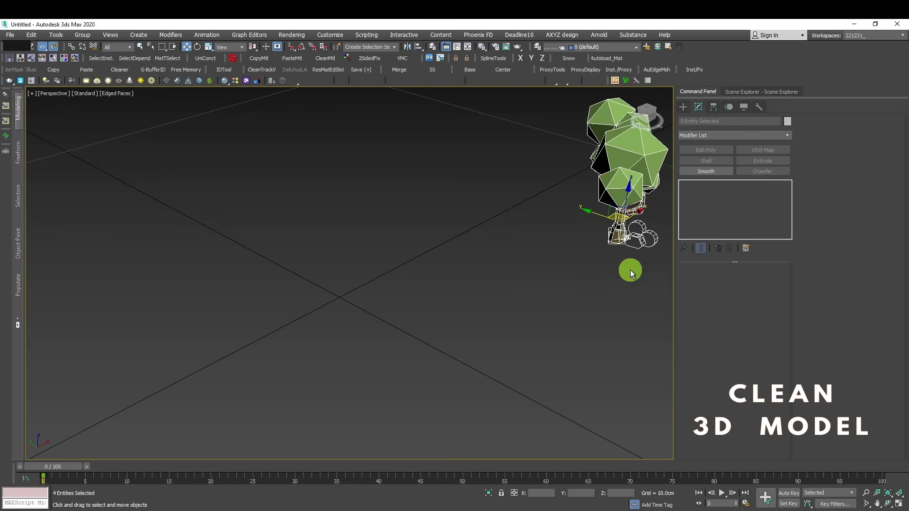
{"action": "middle_click_drag", "start_coordinate": [630, 270], "coordinate": [343, 265]}
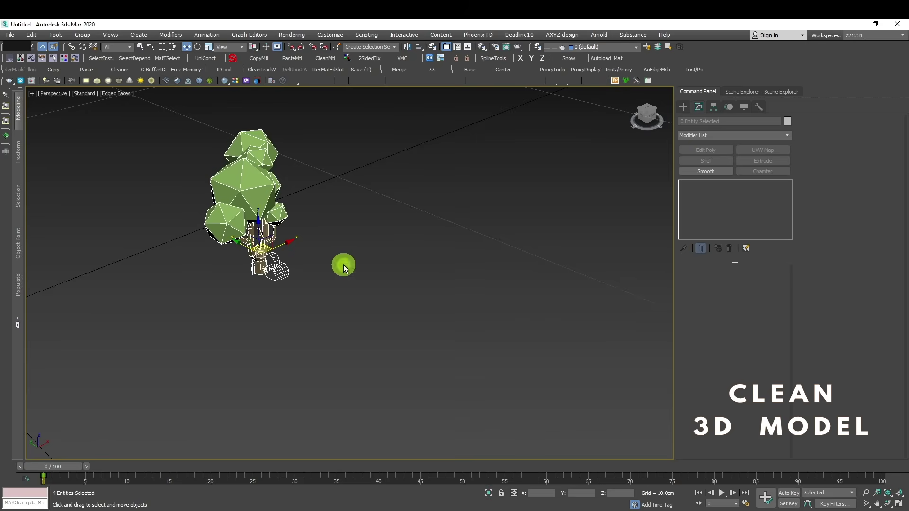
{"action": "left_click", "coordinate": [314, 232]}
{"action": "scroll", "coordinate": [275, 267], "scroll_direction": "up", "scroll_amount": 5}
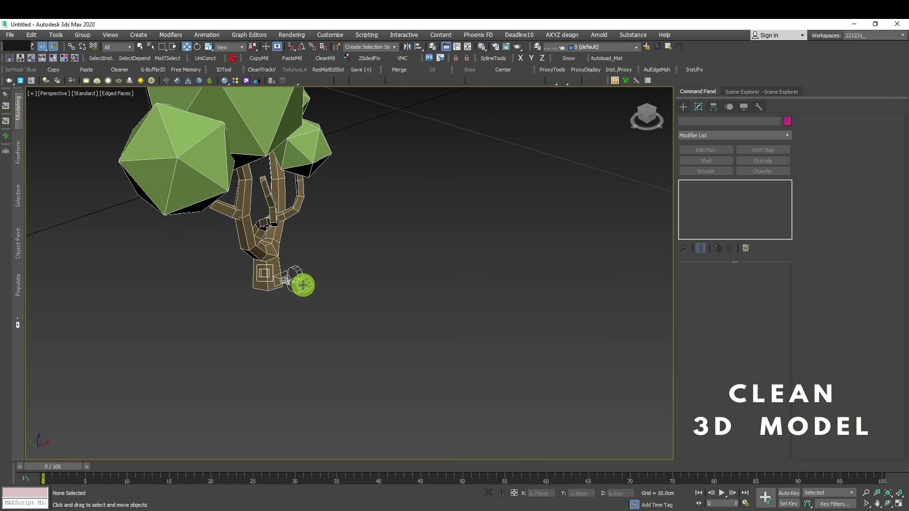
- Switch to Unity and select the Camera, Directional_Light and Render children of Lowpoly_tree_sample to review the extra objects
{"action": "left_click", "coordinate": [272, 510]}
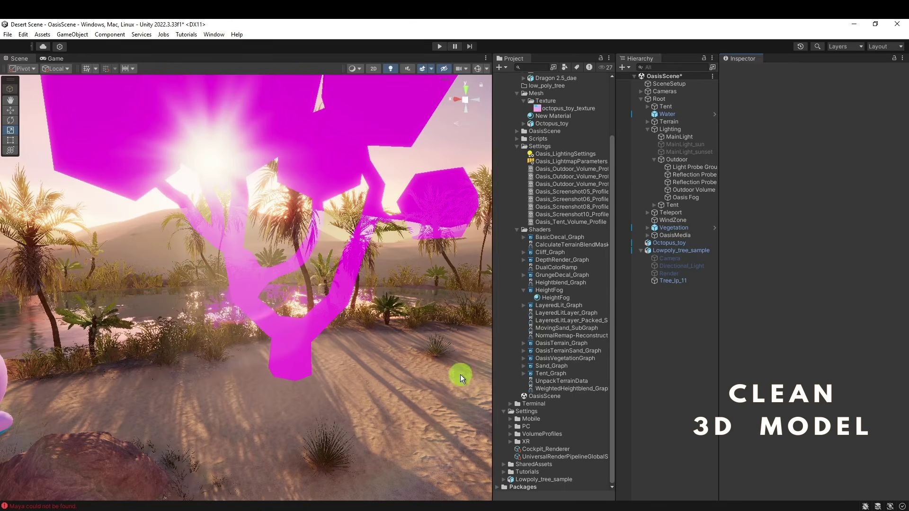
{"action": "left_click", "coordinate": [672, 258]}
{"action": "left_click", "coordinate": [672, 274], "text": "shift"}
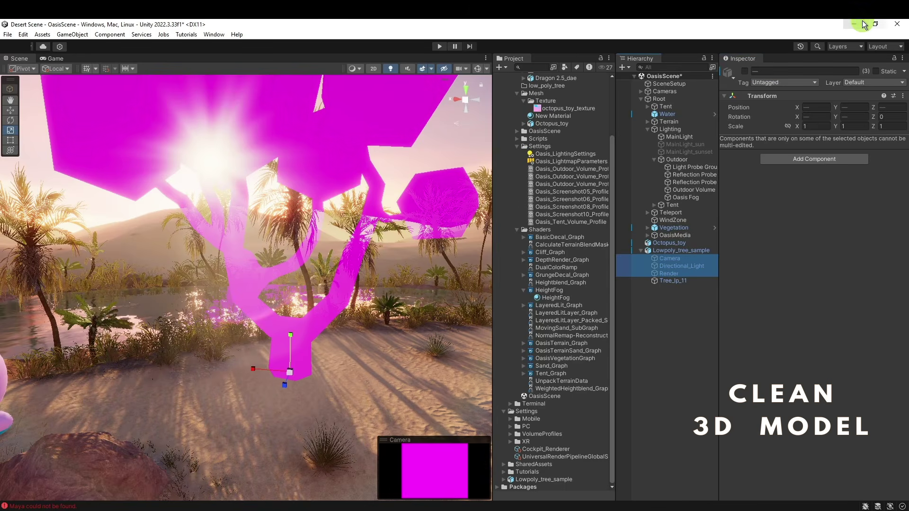
- Return to 3ds Max and delete the camera object beside the tree trunk
{"action": "left_click", "coordinate": [855, 23]}
{"action": "left_click", "coordinate": [298, 285]}
{"action": "key", "text": "Delete"}
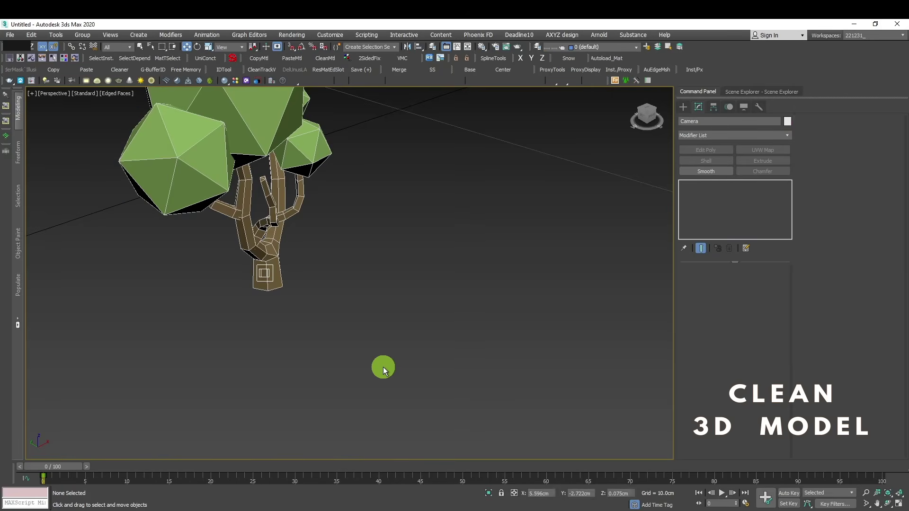
- Delete the Directional_Light and Render objects from the 0 (default) layer, keeping only Tree_lp_11
{"action": "left_click", "coordinate": [760, 92]}
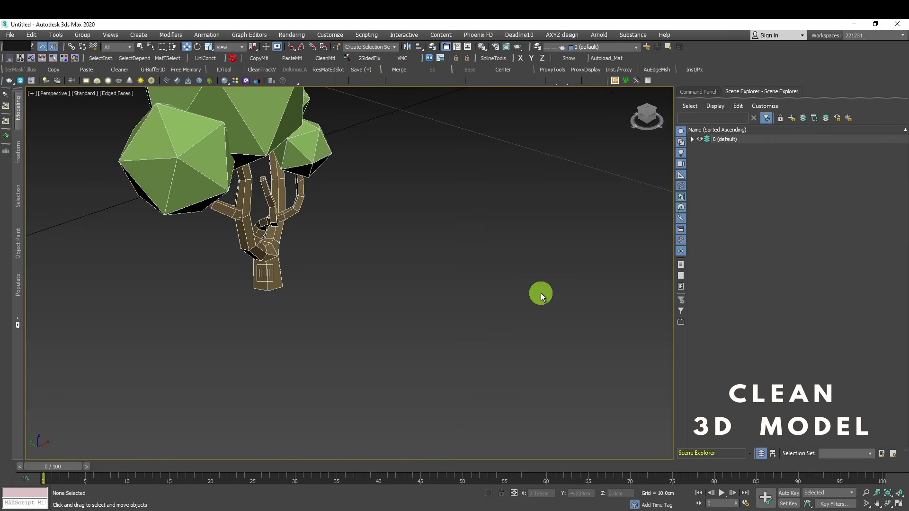
{"action": "key", "text": "z"}
{"action": "left_click", "coordinate": [692, 138]}
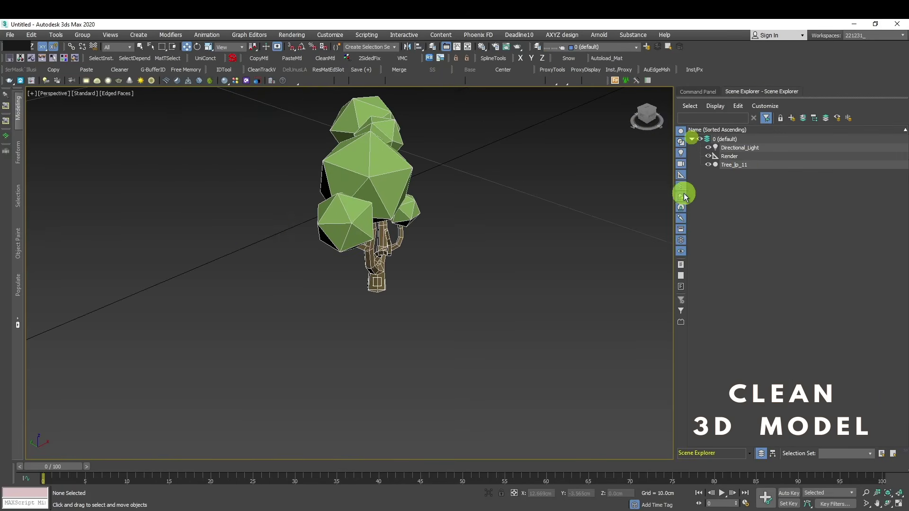
{"action": "left_click", "coordinate": [745, 157]}
{"action": "left_click", "coordinate": [765, 148], "text": "ctrl"}
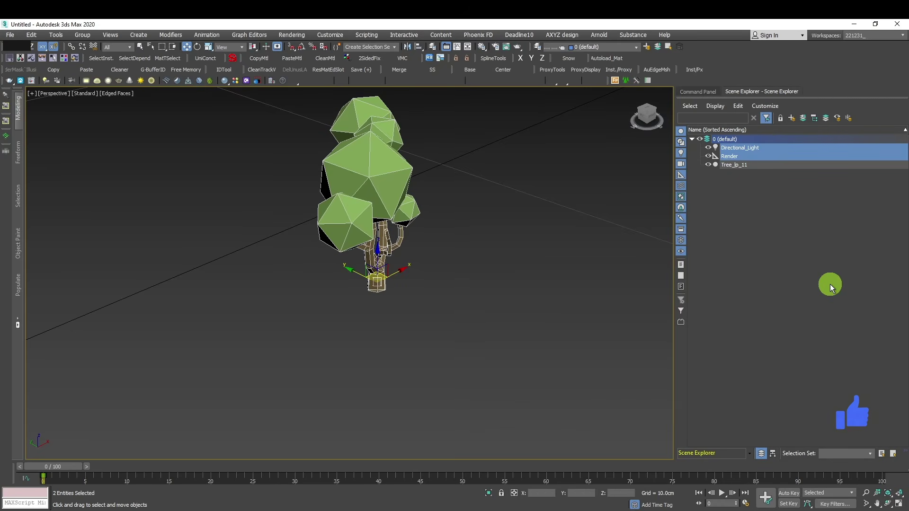
{"action": "key", "text": "Delete"}
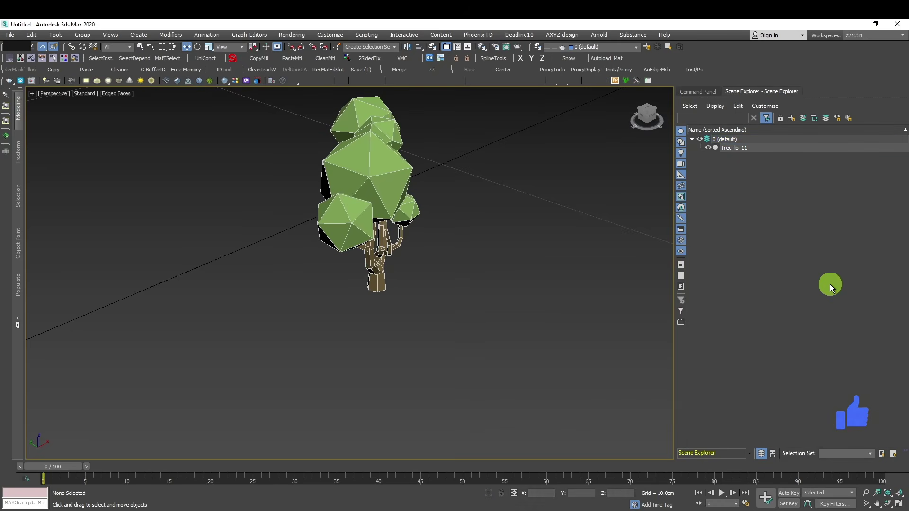
- Select the Tree_lp_11 mesh for editing as an Editable Poly
{"action": "left_click", "coordinate": [699, 92]}
{"action": "left_click", "coordinate": [335, 223]}
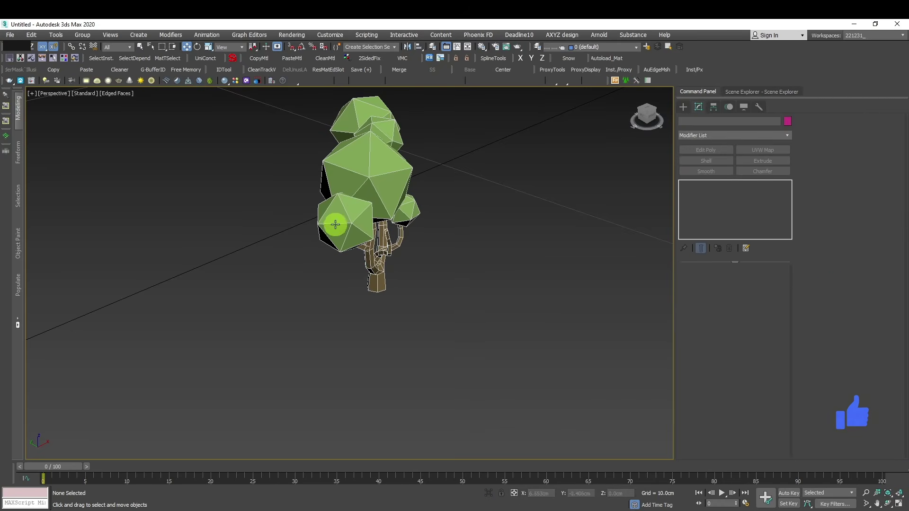
{"action": "right_click", "coordinate": [503, 277]}
{"action": "left_click", "coordinate": [502, 277]}
{"action": "left_click", "coordinate": [371, 215]}
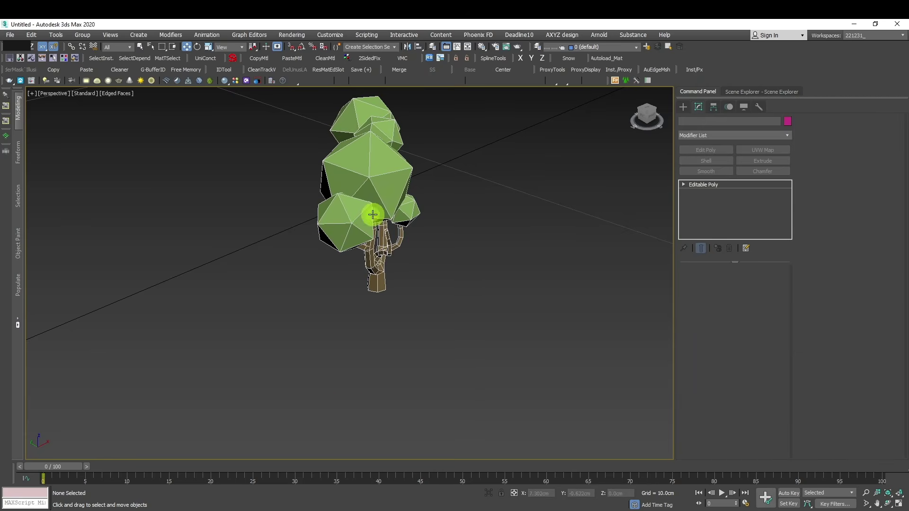
{"action": "middle_click_drag", "start_coordinate": [413, 287], "coordinate": [407, 321], "text": "alt"}
{"action": "scroll", "coordinate": [393, 246], "scroll_direction": "up", "scroll_amount": 2}
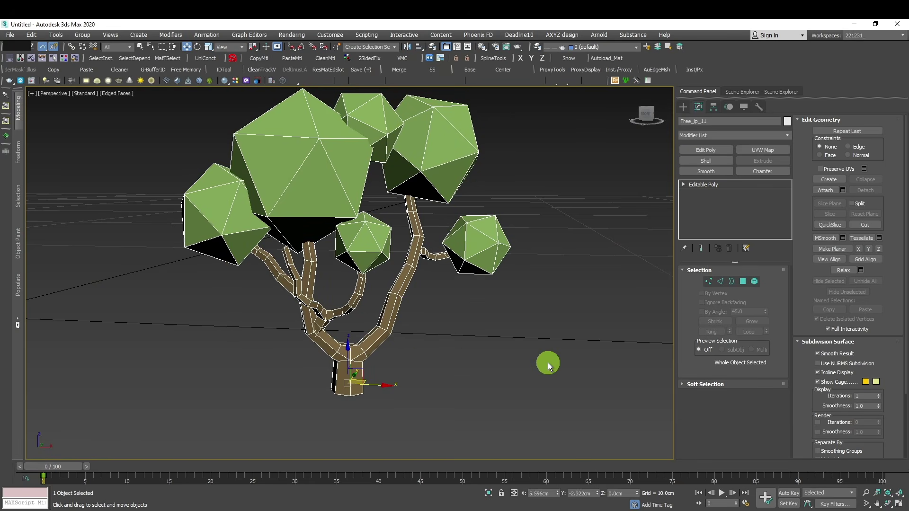
- Select all trunk and branch polygons by material ID 1 and detach them as a separate object named trunk
{"action": "key", "text": "4"}
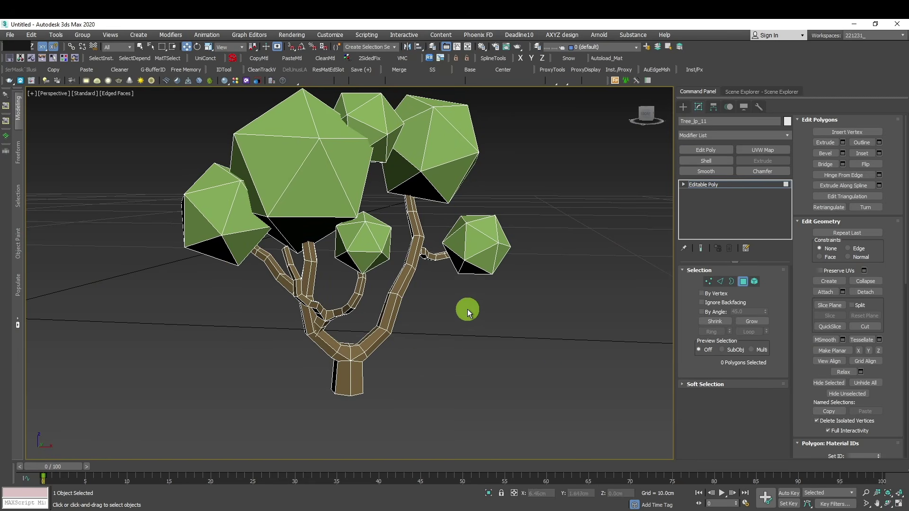
{"action": "left_click_drag", "start_coordinate": [453, 324], "coordinate": [376, 354]}
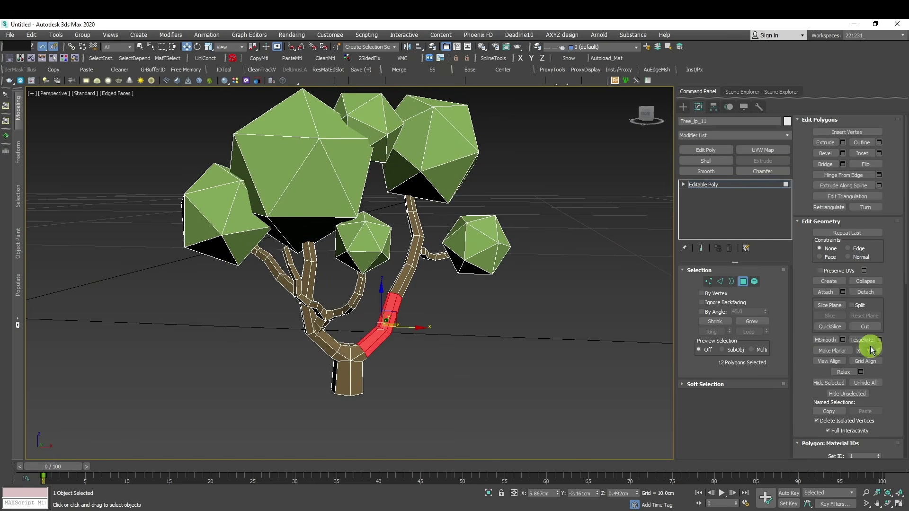
{"action": "scroll", "coordinate": [896, 401], "scroll_direction": "down", "scroll_amount": 2}
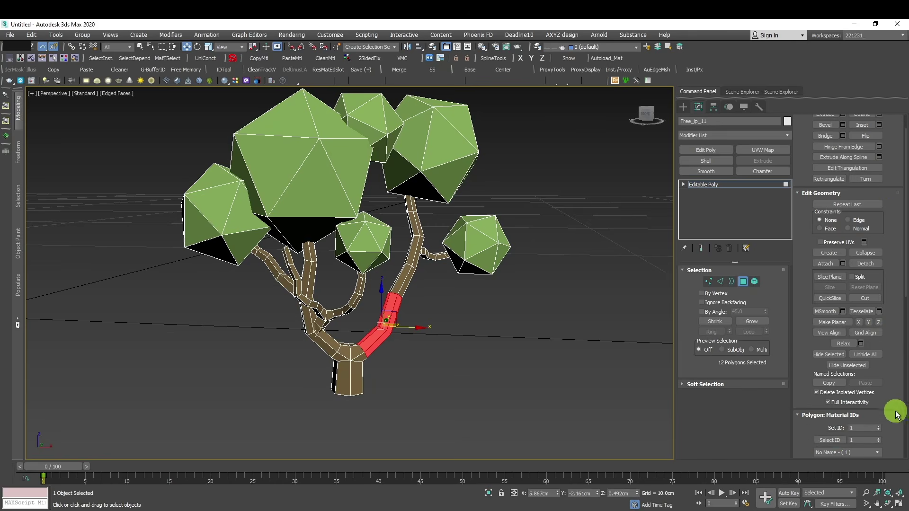
{"action": "left_click", "coordinate": [831, 440]}
{"action": "scroll", "coordinate": [882, 146], "scroll_direction": "up", "scroll_amount": 2}
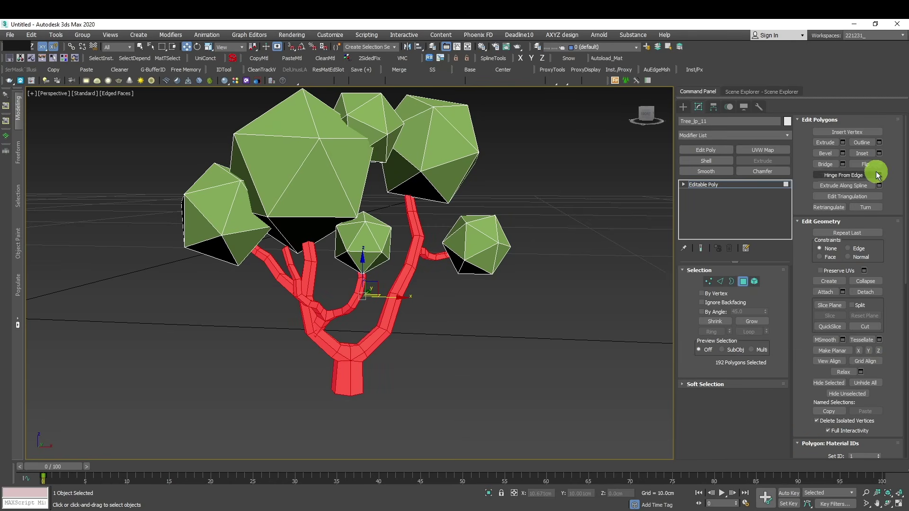
{"action": "left_click", "coordinate": [873, 292]}
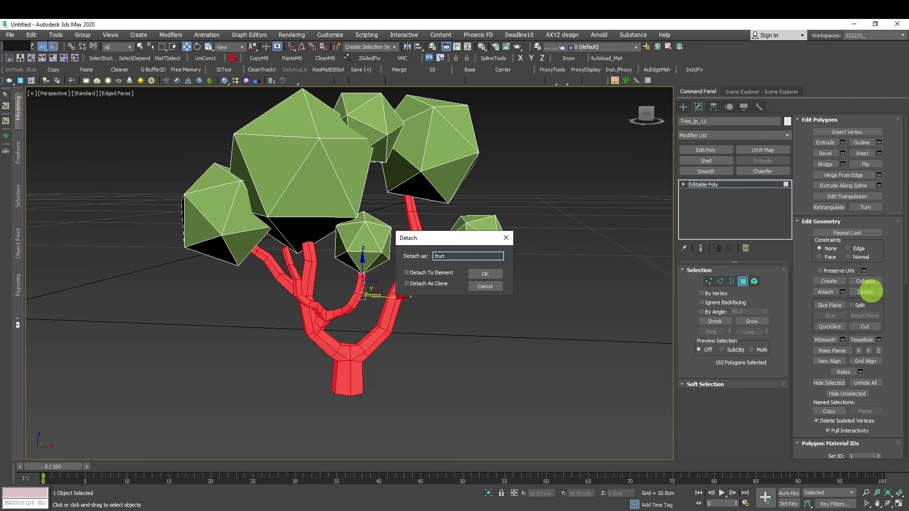
{"action": "key", "text": "Return"}
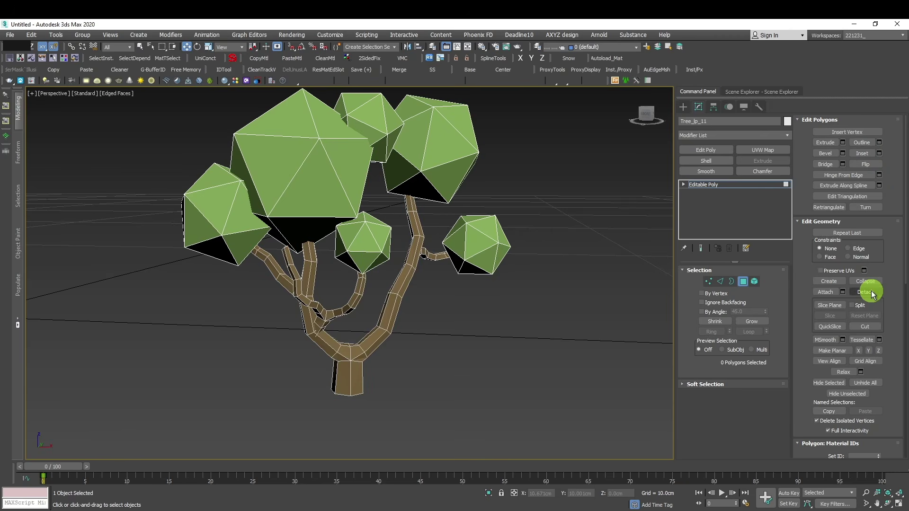
- Leave polygon editing, rename the remaining foliage object tree_green and deselect it
{"action": "left_click", "coordinate": [742, 281]}
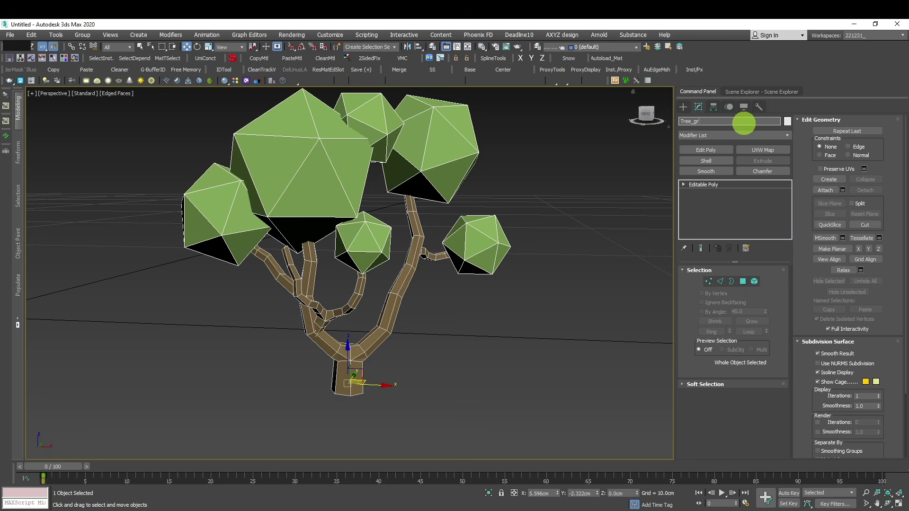
{"action": "left_click", "coordinate": [424, 378]}
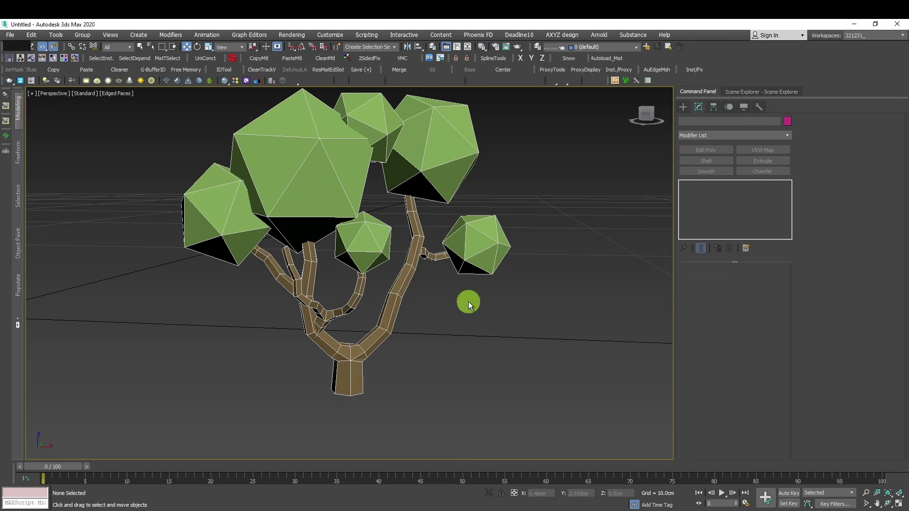
- Export the trunk and foliage objects to the low_poly_tree folder as the Autodesk Collada (DAE) file tree_clean, with the default export options
{"action": "middle_click_drag", "start_coordinate": [385, 326], "coordinate": [465, 278], "text": "alt"}
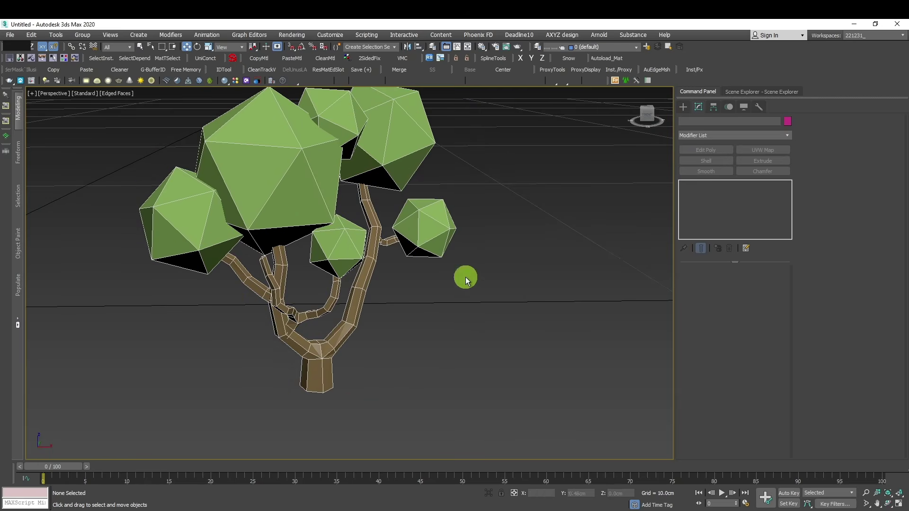
{"action": "left_click_drag", "start_coordinate": [532, 131], "coordinate": [170, 414]}
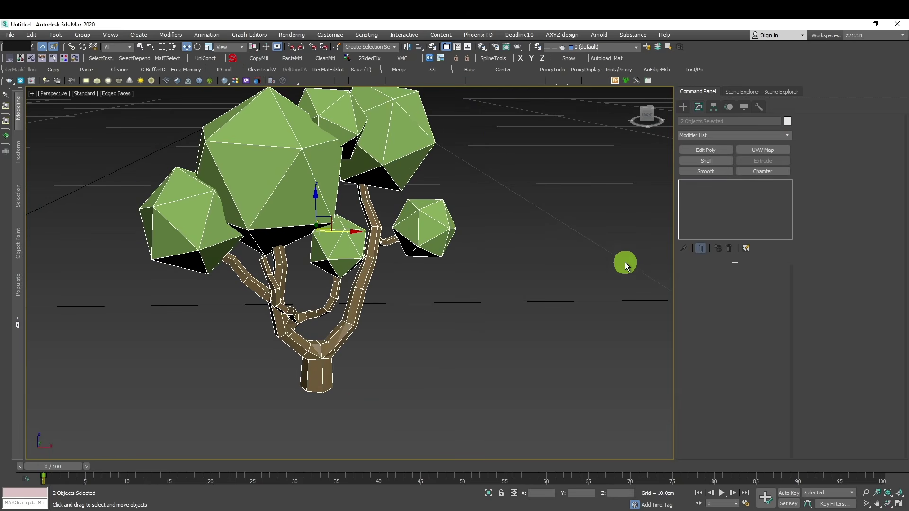
{"action": "left_click", "coordinate": [10, 35]}
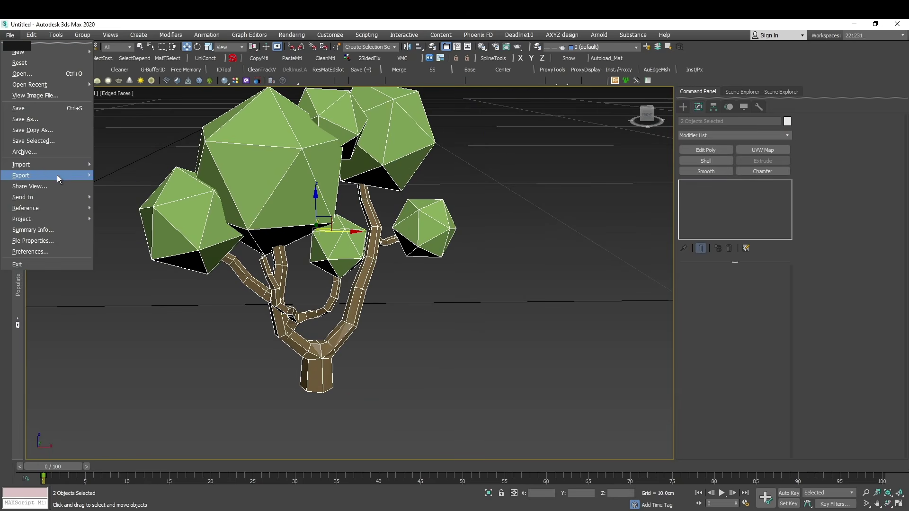
{"action": "mouse_move", "coordinate": [57, 175]}
{"action": "left_click", "coordinate": [120, 177]}
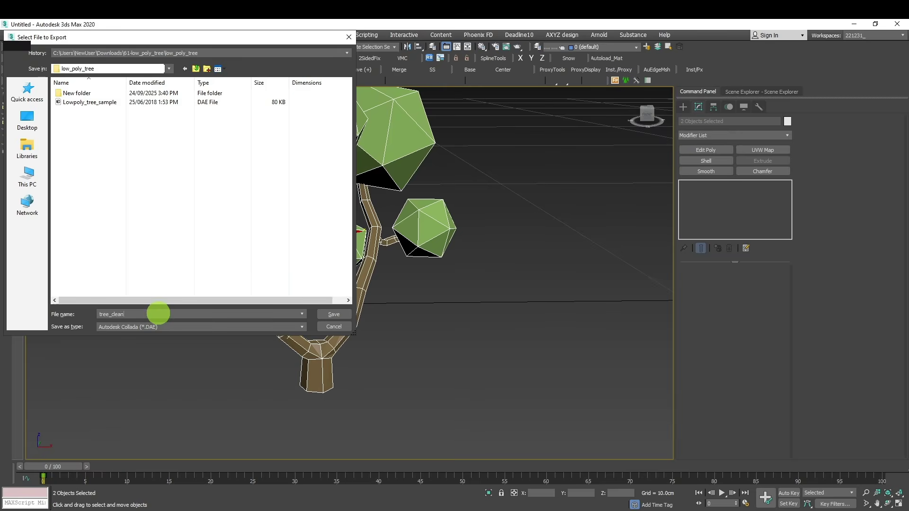
{"action": "key", "text": "Return"}
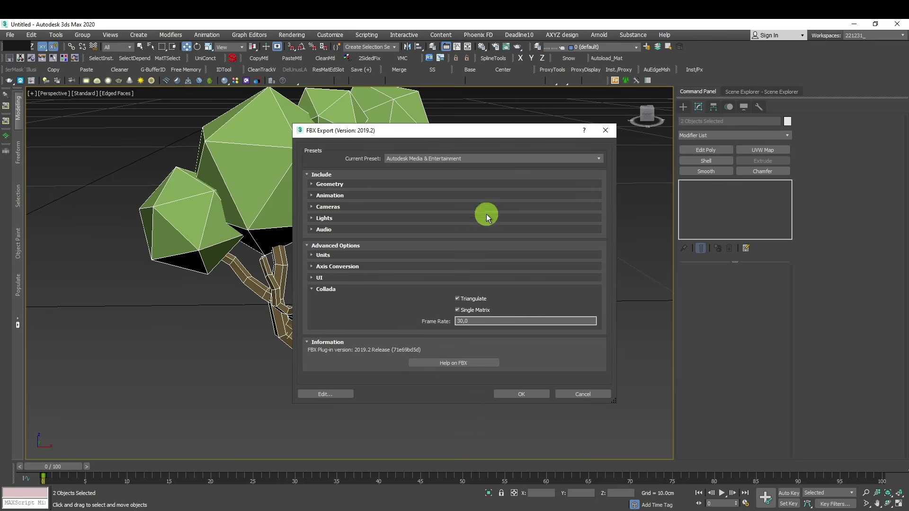
{"action": "left_click", "coordinate": [528, 398]}
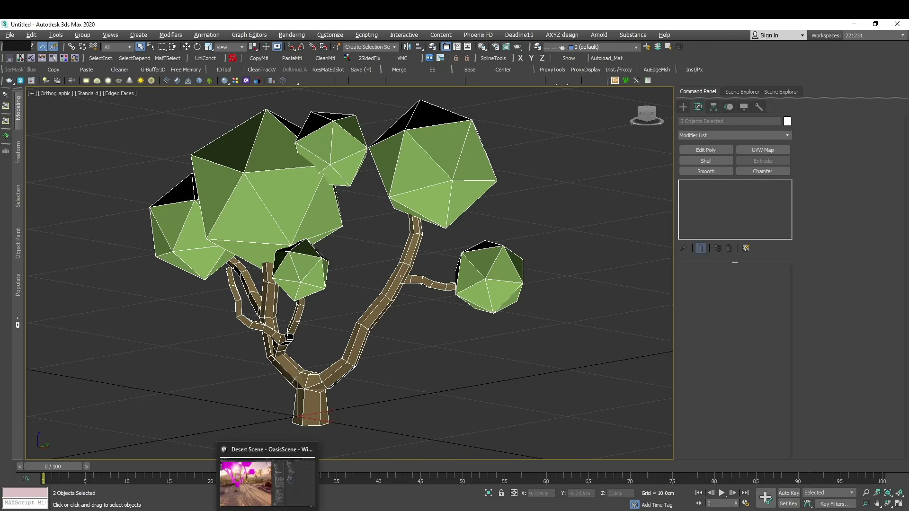
- Switch to Unity, import the tree_clean DAE file into the project's low_poly_tree folder and place it on the sand beside the old tree
{"action": "left_click", "coordinate": [265, 488]}
{"action": "left_click", "coordinate": [134, 490]}
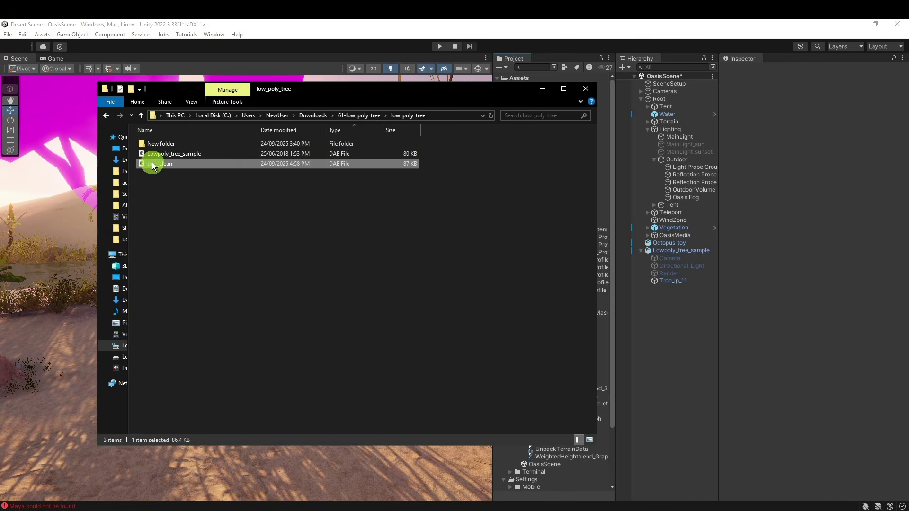
{"action": "left_click_drag", "start_coordinate": [153, 166], "coordinate": [541, 159]}
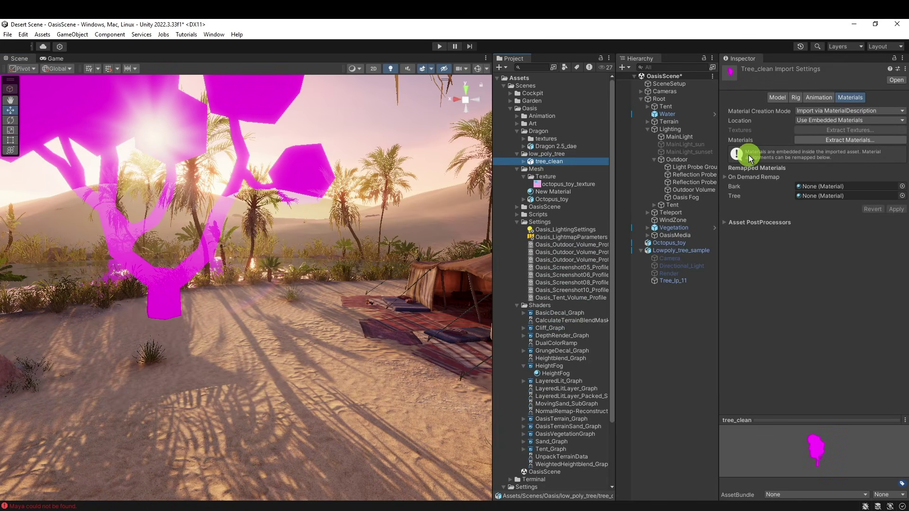
{"action": "left_click_drag", "start_coordinate": [556, 162], "coordinate": [317, 387]}
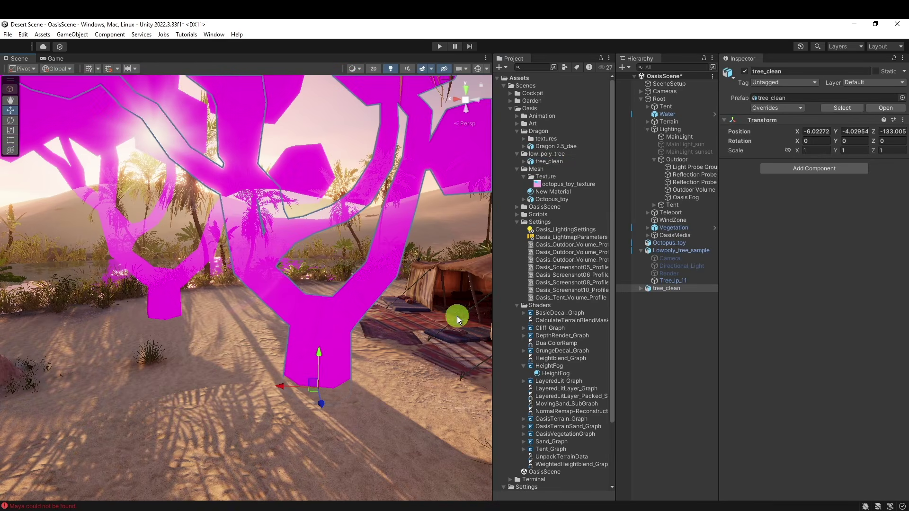
- Examine the tree_green and trunk children of tree_clean, comparing their mesh and material assignments
{"action": "left_click", "coordinate": [641, 288]}
{"action": "left_click", "coordinate": [675, 296]}
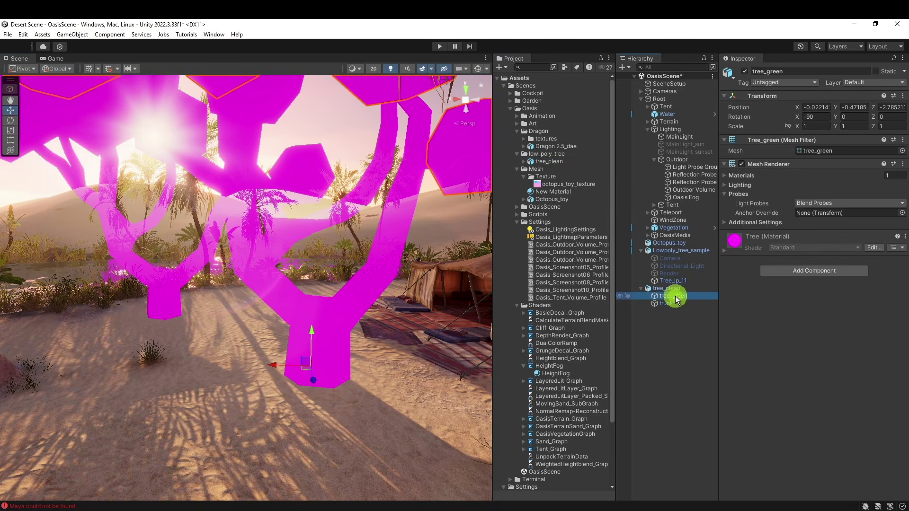
{"action": "left_click", "coordinate": [673, 304]}
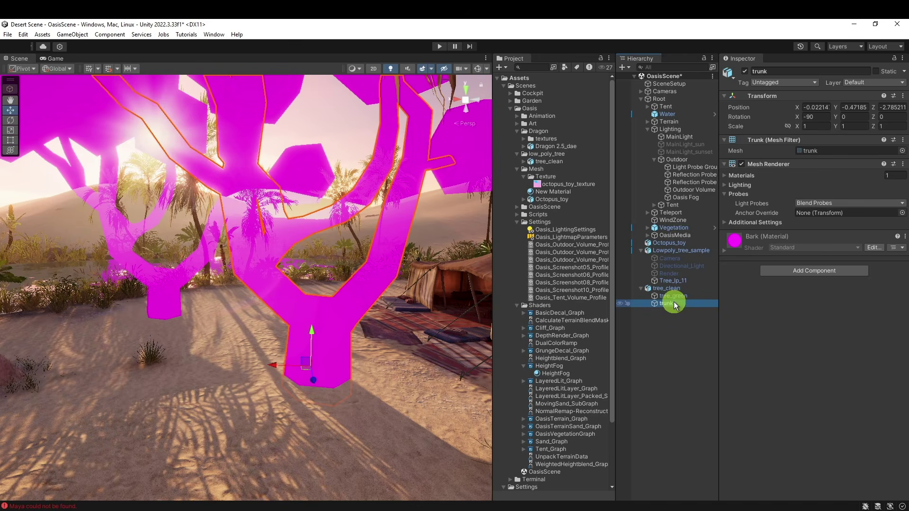
{"action": "left_click", "coordinate": [674, 297]}
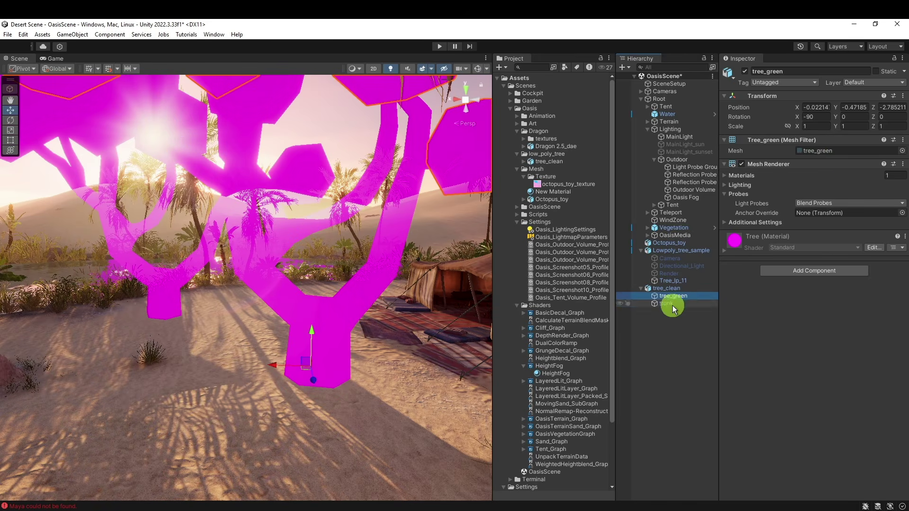
{"action": "left_click", "coordinate": [673, 289]}
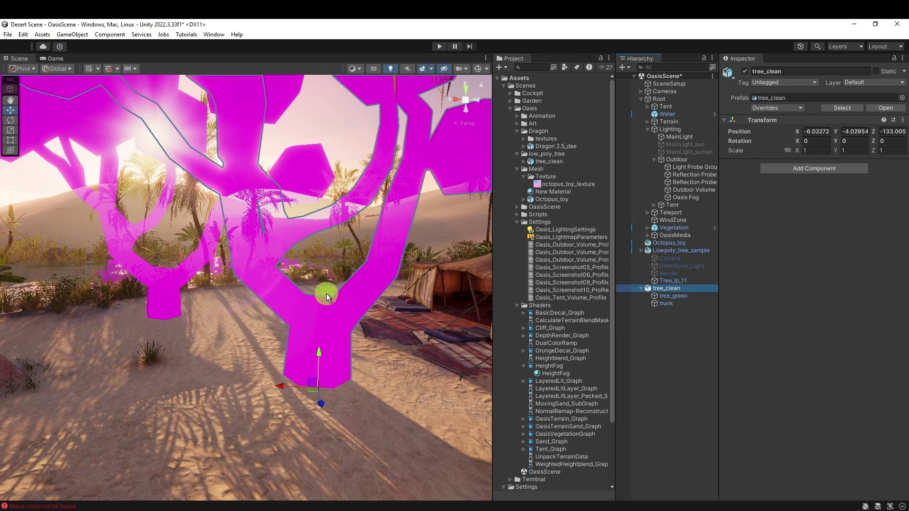
{"action": "right_click_drag", "start_coordinate": [362, 300], "coordinate": [379, 388]}
{"action": "mouse_move", "coordinate": [435, 370]}
{"action": "right_mouse_down"}
{"action": "mouse_move", "coordinate": [424, 345]}
{"action": "mouse_move", "coordinate": [432, 338]}
{"action": "mouse_move", "coordinate": [436, 362]}
{"action": "right_mouse_up"}
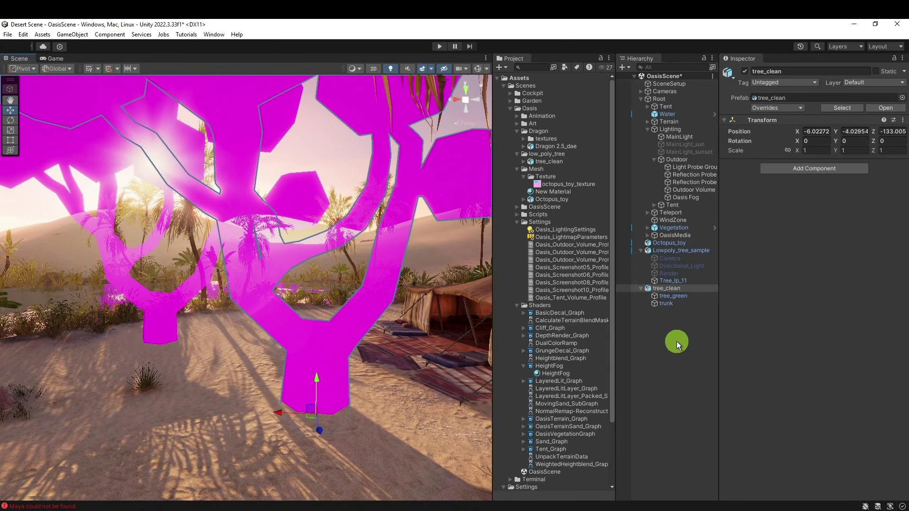
- Create a new material named green in the low_poly_tree project folder
{"action": "right_click", "coordinate": [549, 154]}
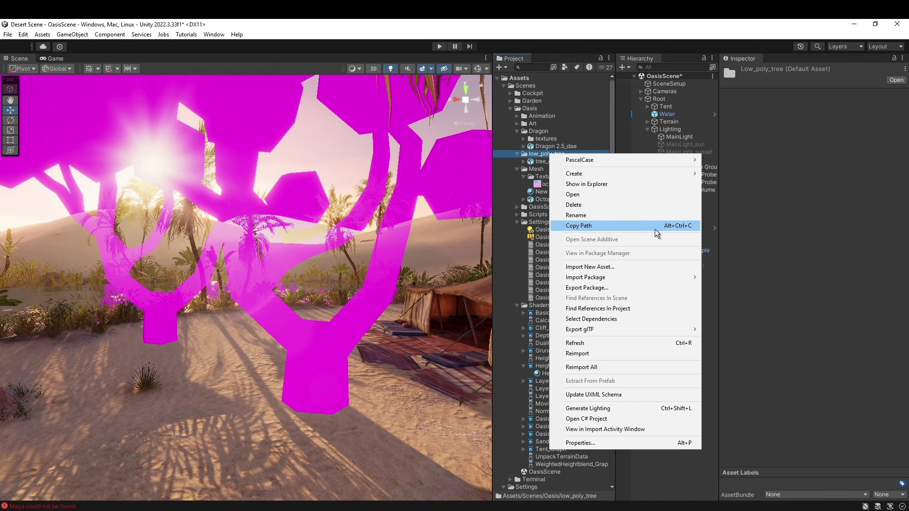
{"action": "mouse_move", "coordinate": [660, 174]}
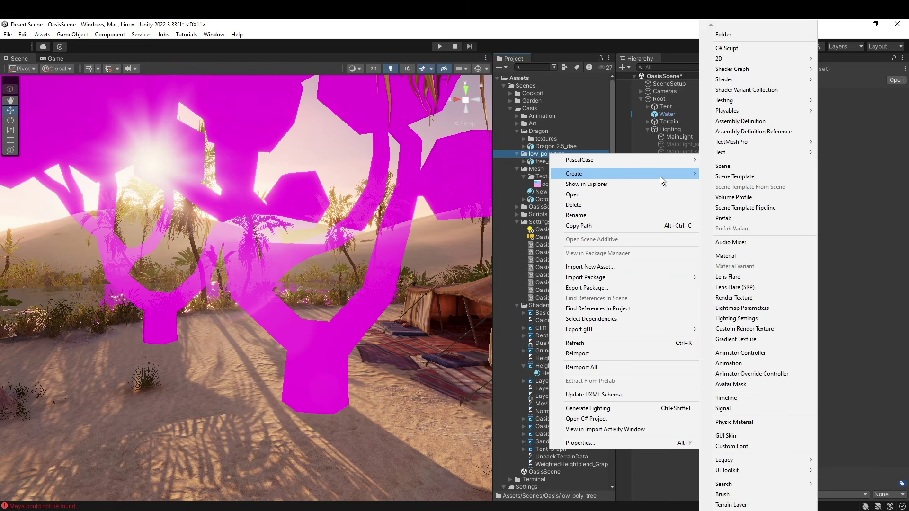
{"action": "left_click", "coordinate": [755, 256]}
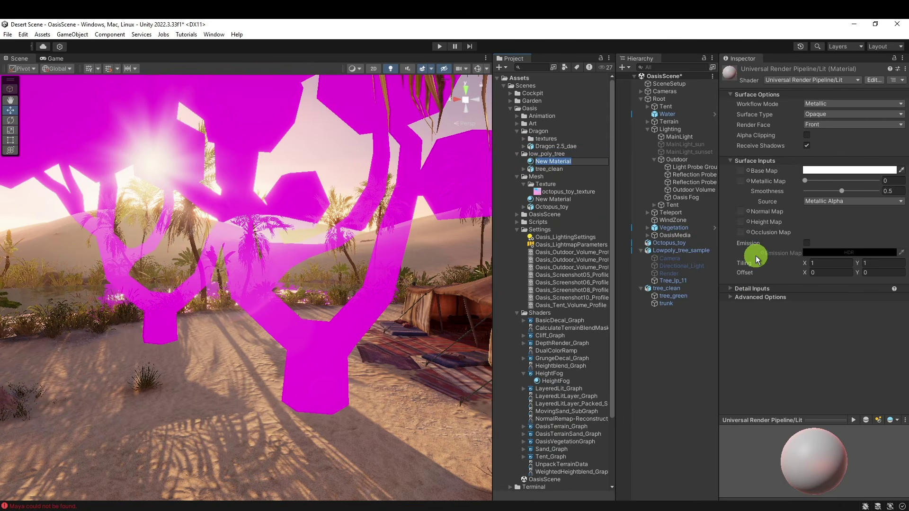
{"action": "type", "text": "green"}
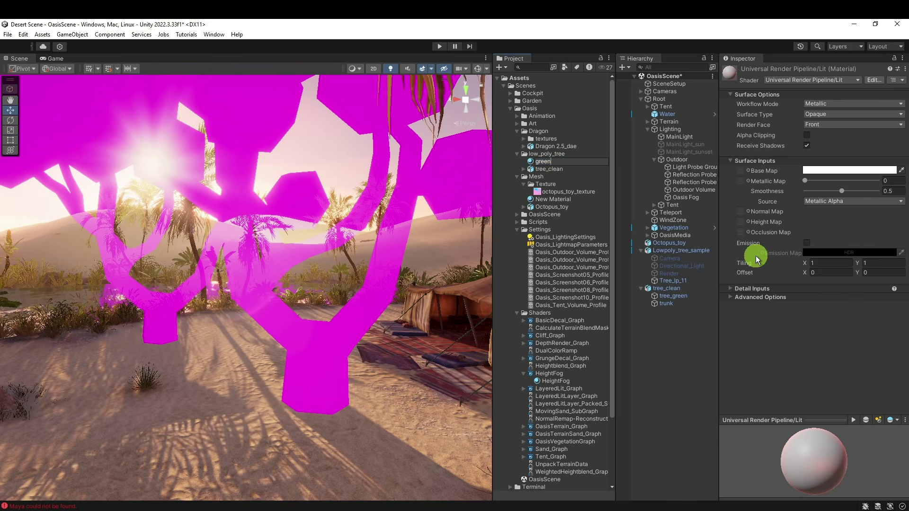
{"action": "key", "text": "Return"}
- Set the green material's base map color to a leaf green with HSV 89, 82, 73
{"action": "left_click", "coordinate": [809, 171]}
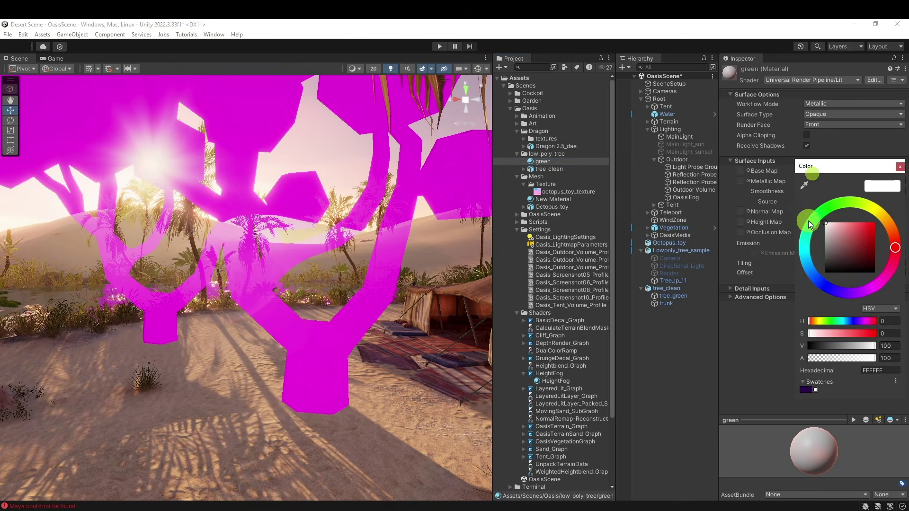
{"action": "left_click", "coordinate": [853, 203]}
{"action": "left_click", "coordinate": [865, 248]}
{"action": "left_click", "coordinate": [865, 237]}
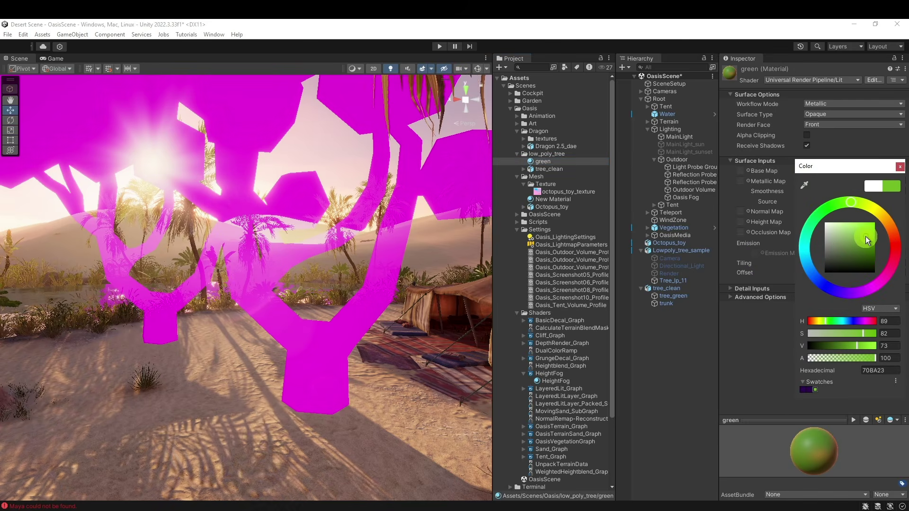
{"action": "left_click", "coordinate": [900, 166]}
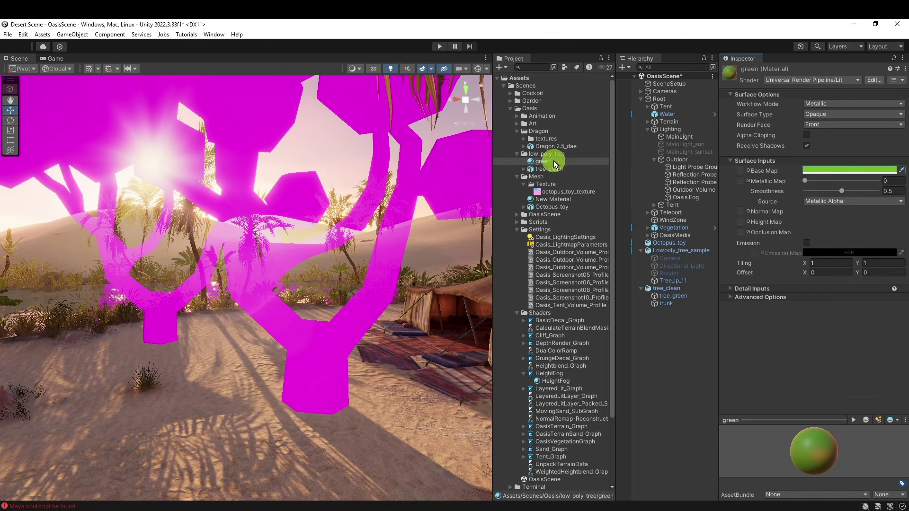
- Apply the green material to the foliage of tree_clean in the scene
{"action": "left_click_drag", "start_coordinate": [552, 162], "coordinate": [393, 101]}
{"action": "left_click", "coordinate": [516, 321]}
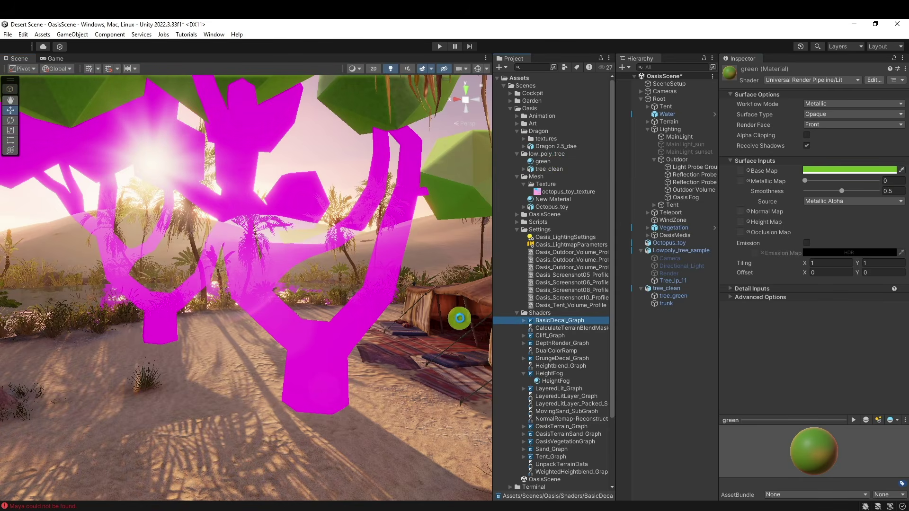
{"action": "left_click_drag", "start_coordinate": [376, 369], "coordinate": [456, 259], "text": "alt"}
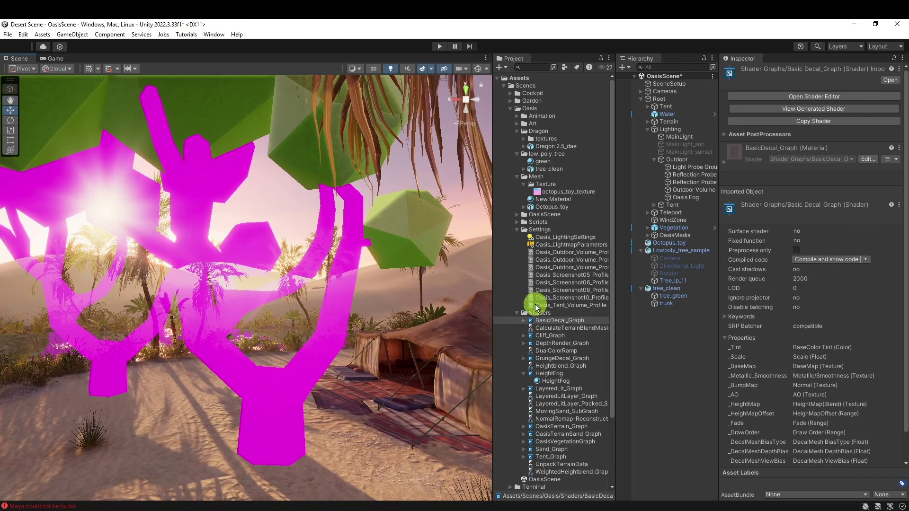
- Duplicate the green material and name the copy bark
{"action": "left_click", "coordinate": [549, 161]}
{"action": "key", "text": "ctrl+d"}
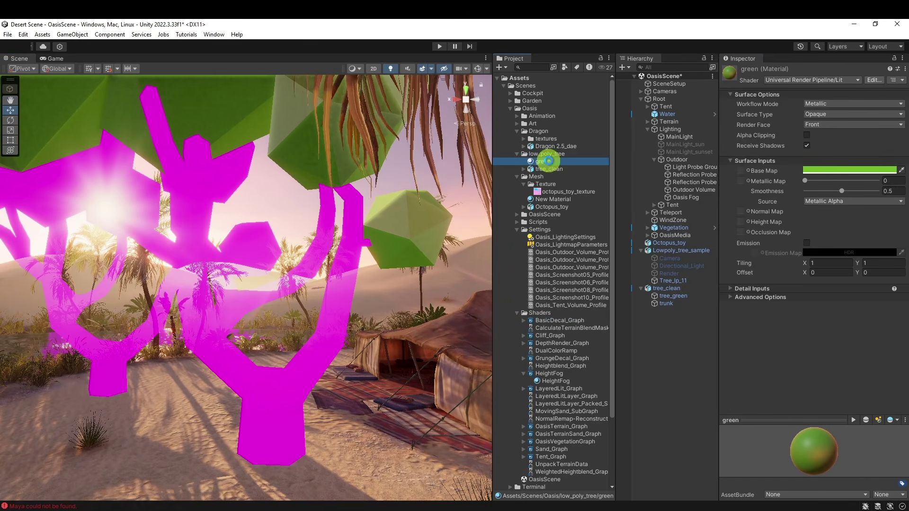
{"action": "left_click", "coordinate": [549, 163]}
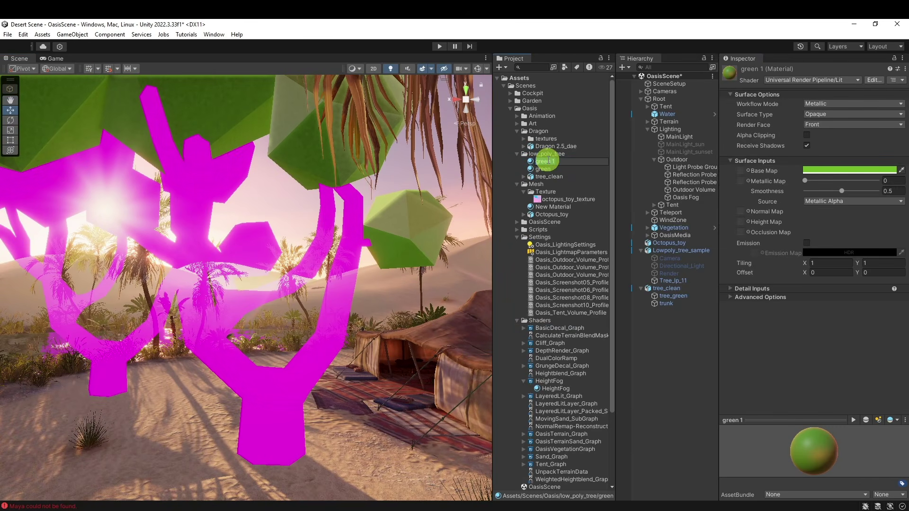
{"action": "left_click", "coordinate": [569, 164]}
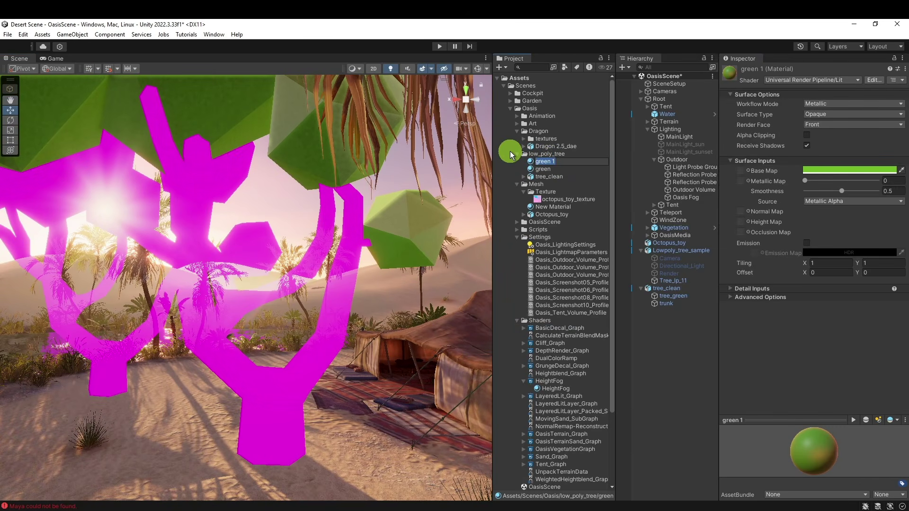
{"action": "type", "text": "bark"}
{"action": "key", "text": "Return"}
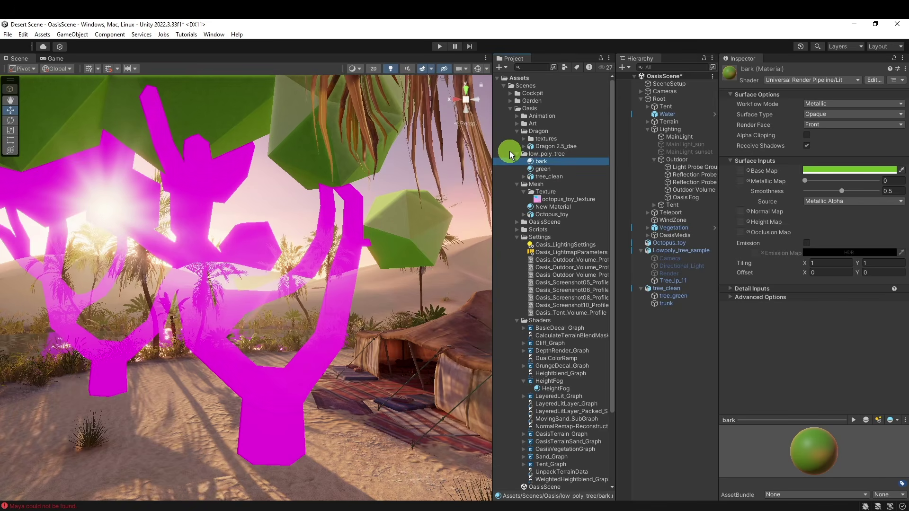
- Try an orange-brown and then colors sampled from the screen as the bark material's base map color
{"action": "left_click", "coordinate": [837, 170]}
{"action": "left_click", "coordinate": [887, 219]}
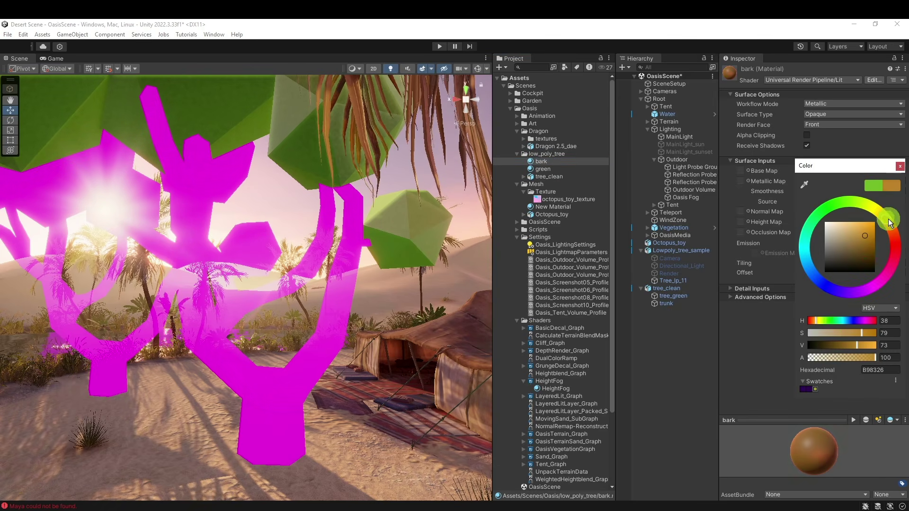
{"action": "left_click_drag", "start_coordinate": [890, 223], "coordinate": [888, 224]}
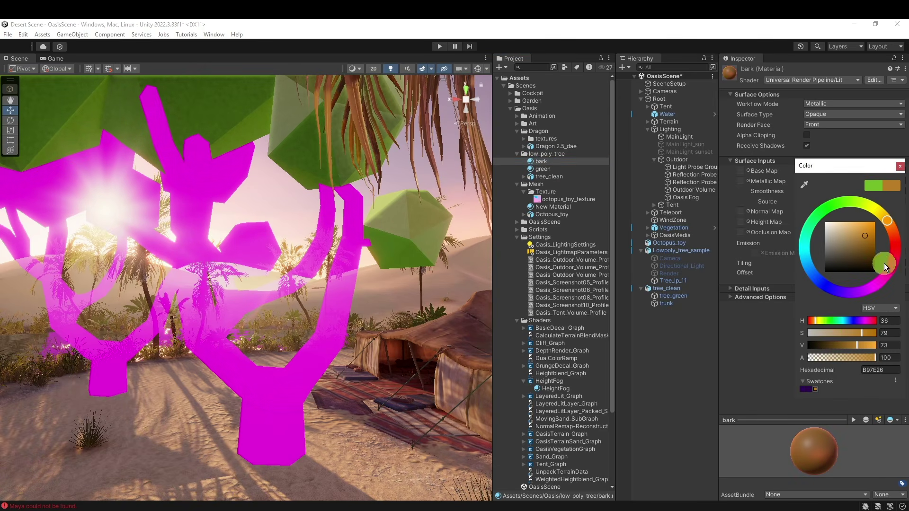
{"action": "left_click", "coordinate": [809, 184]}
{"action": "left_click", "coordinate": [304, 487]}
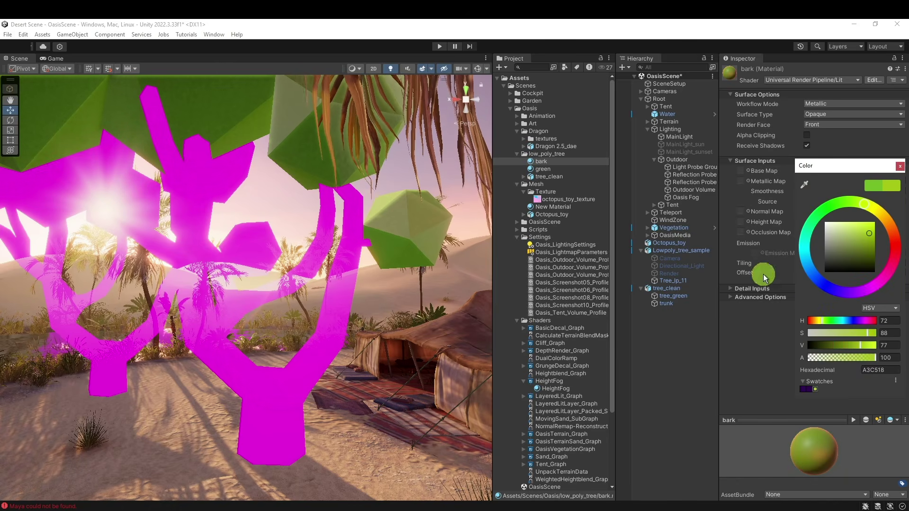
{"action": "left_click", "coordinate": [804, 184]}
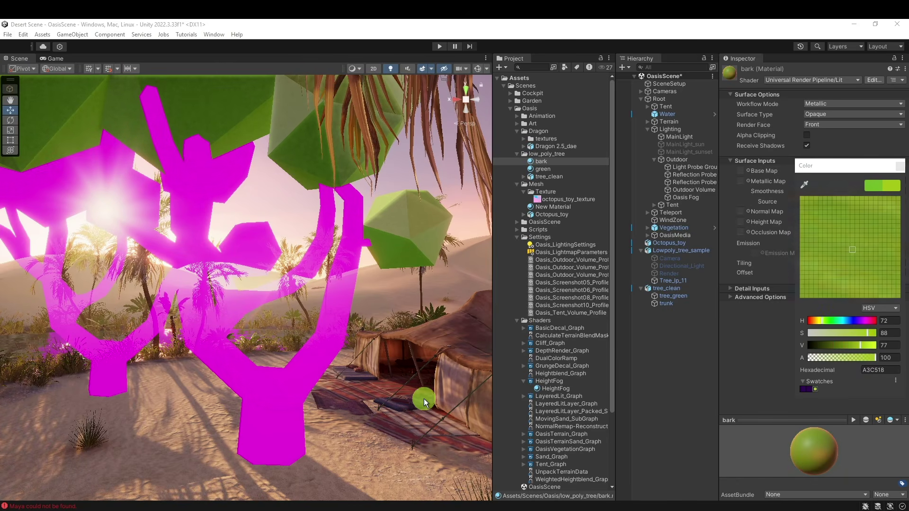
{"action": "left_click", "coordinate": [456, 453]}
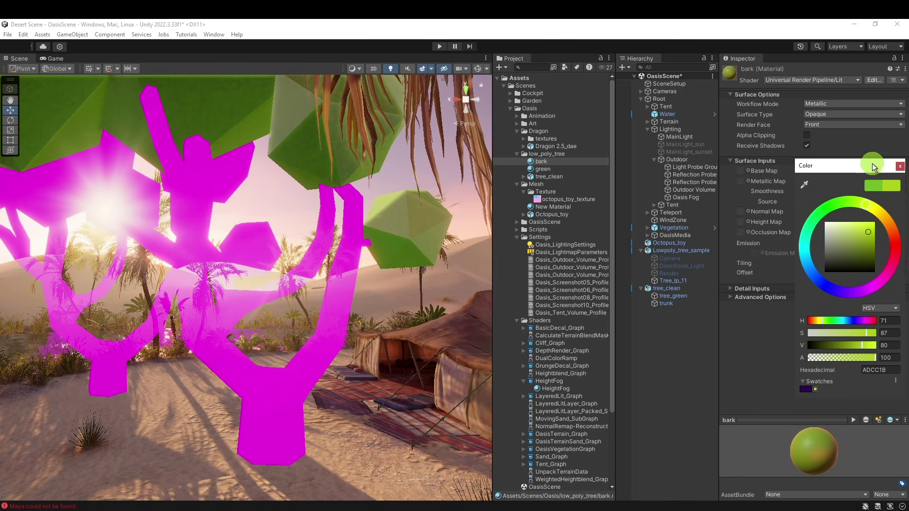
- Set the bark material's base map color to a muted brown with HSV 35, 66, 67
{"action": "left_click", "coordinate": [891, 237]}
{"action": "left_click", "coordinate": [887, 221]}
{"action": "left_click", "coordinate": [859, 239]}
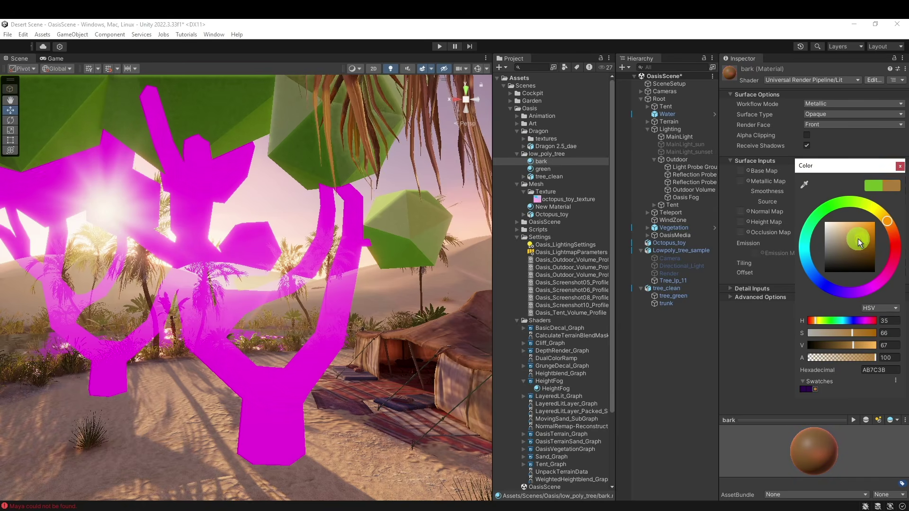
{"action": "left_click", "coordinate": [899, 166]}
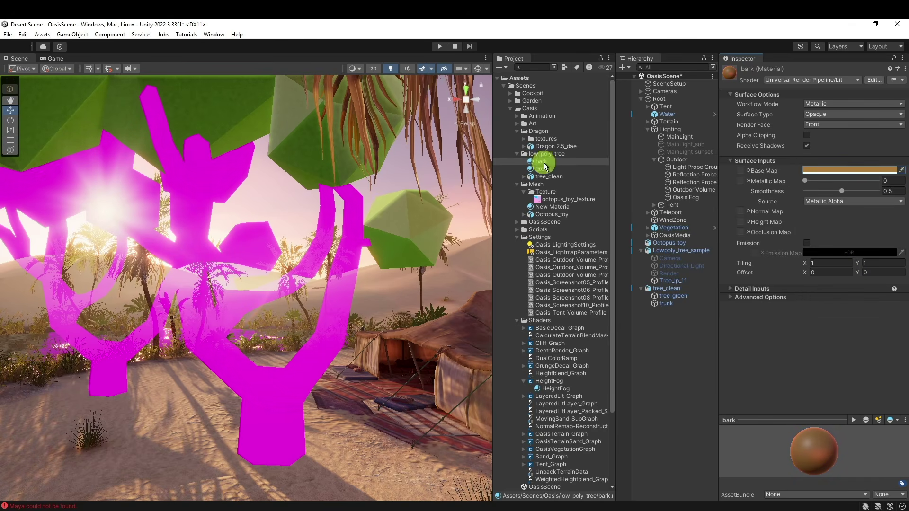
- Apply the bark material to the trunk of tree_clean in the scene
{"action": "left_click_drag", "start_coordinate": [543, 162], "coordinate": [296, 398]}
{"action": "key", "text": "s"}
{"action": "right_click_drag", "start_coordinate": [322, 361], "coordinate": [312, 378]}
- Deactivate the old Lowpoly_tree_sample object so that it no longer shows in the scene
{"action": "left_click", "coordinate": [676, 250]}
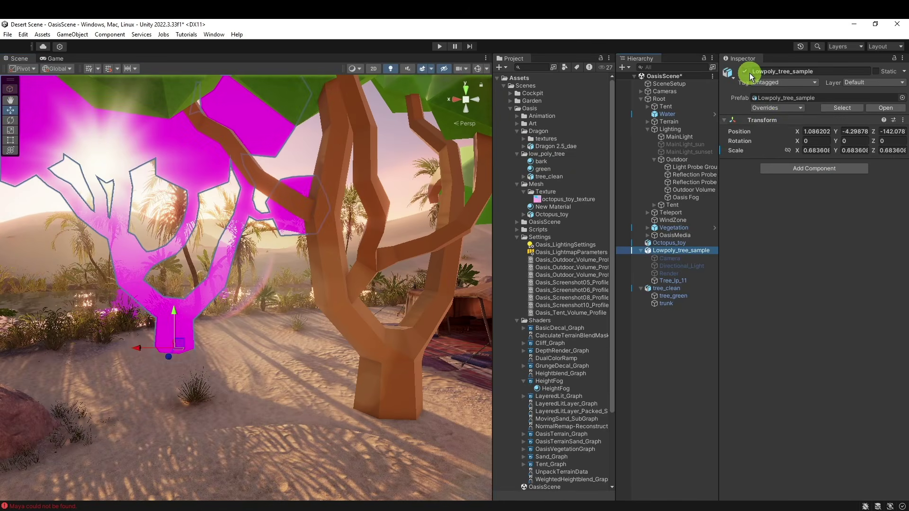
{"action": "left_click", "coordinate": [746, 72]}
{"action": "right_click_drag", "start_coordinate": [251, 248], "coordinate": [275, 222]}
- Scale tree_clean down uniformly to about 0.266 so it suits the tent and palms
{"action": "double_click", "coordinate": [660, 289]}
{"action": "key", "text": "r"}
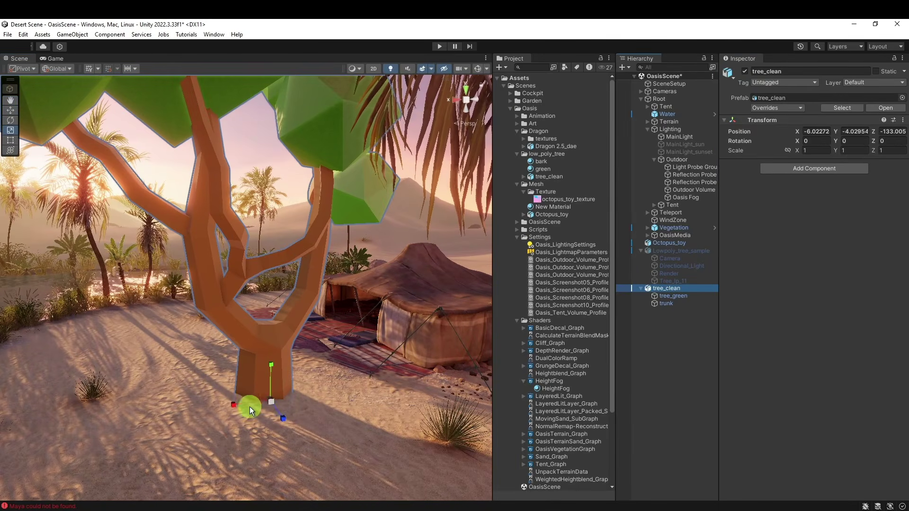
{"action": "left_click_drag", "start_coordinate": [271, 401], "coordinate": [296, 463]}
{"action": "key", "text": "w"}
{"action": "right_click_drag", "start_coordinate": [398, 426], "coordinate": [490, 408]}
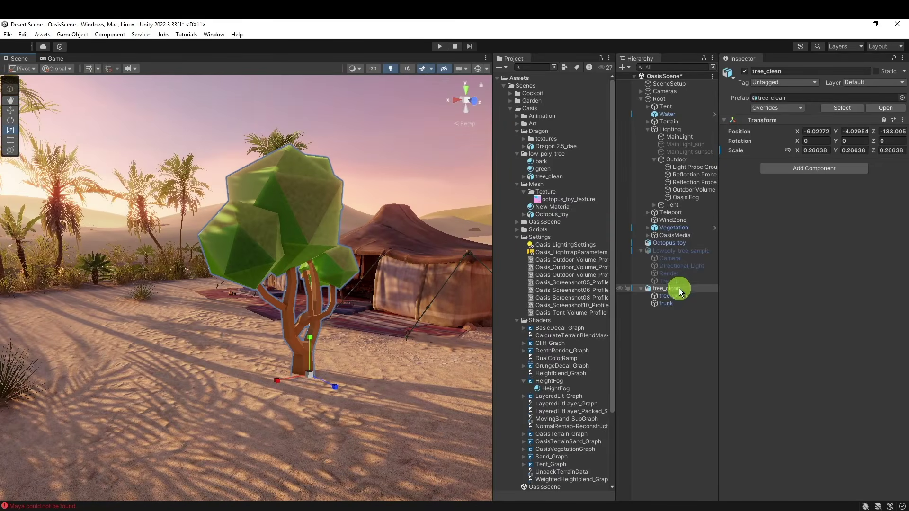
- Save the scaled tree_clean with its materials as a prefab variant in the low_poly_tree folder
{"action": "left_click_drag", "start_coordinate": [673, 288], "coordinate": [557, 152]}
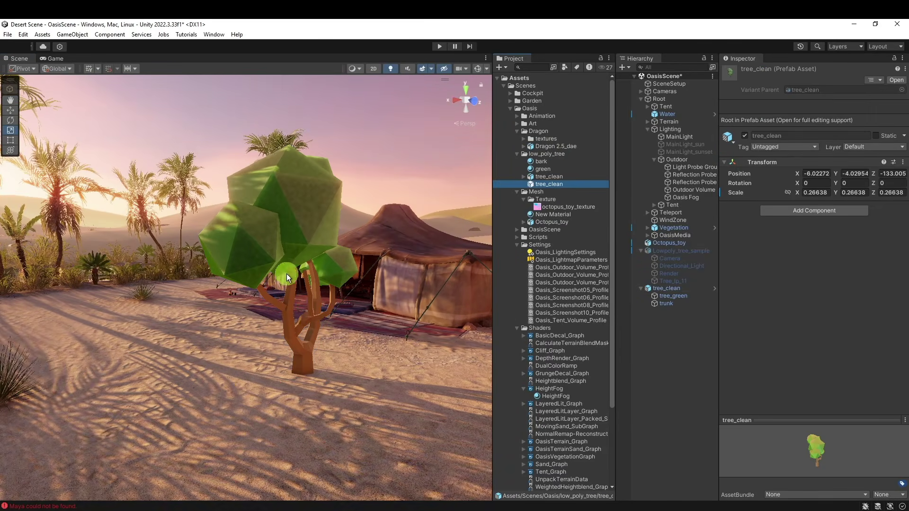
{"action": "left_click_drag", "start_coordinate": [286, 273], "coordinate": [481, 269], "text": "alt"}
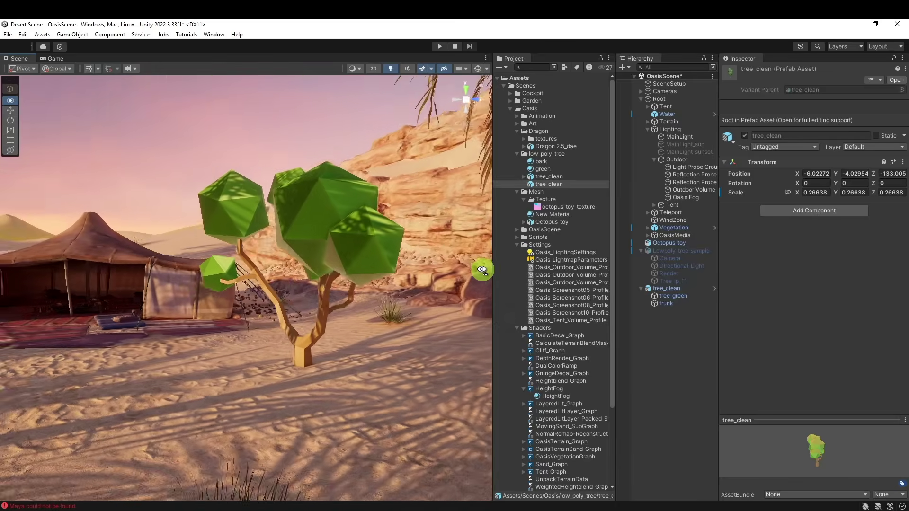
{"action": "scroll", "coordinate": [482, 269], "scroll_direction": "up", "scroll_amount": 5}
- Delete tree_clean from the scene and place an instance of the new tree_clean prefab on the sand
{"action": "left_click", "coordinate": [671, 290]}
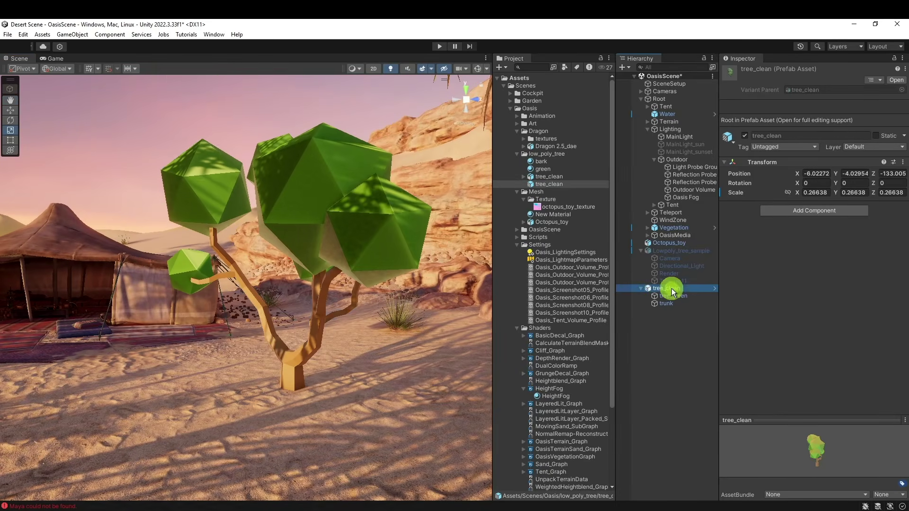
{"action": "key", "text": "Delete"}
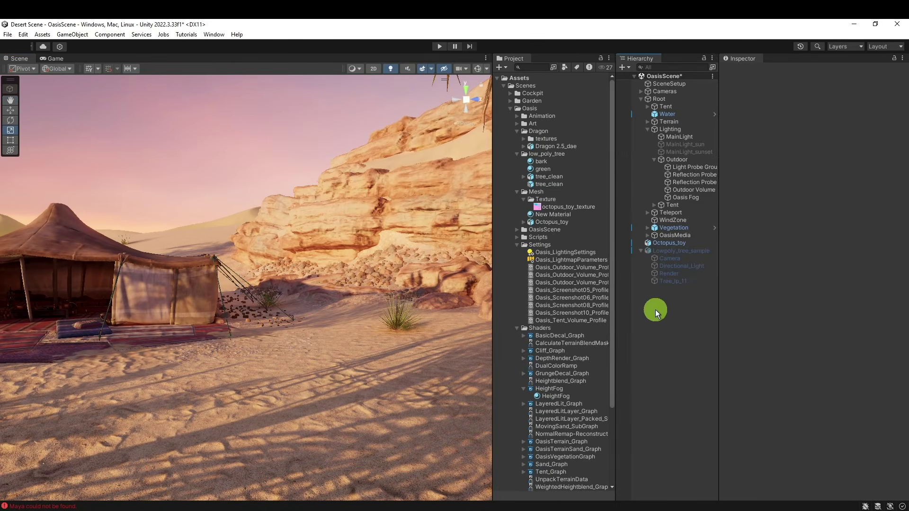
{"action": "left_click_drag", "start_coordinate": [551, 184], "coordinate": [229, 404]}
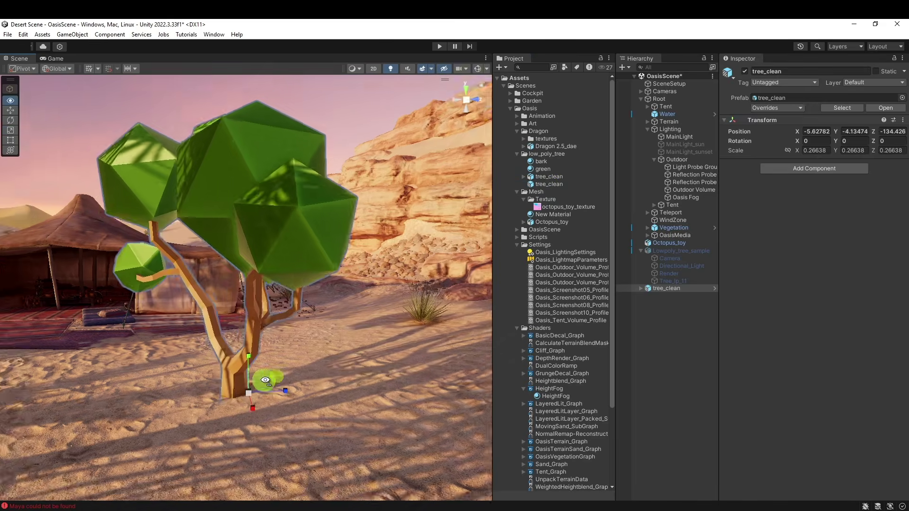
{"action": "left_click_drag", "start_coordinate": [264, 379], "coordinate": [381, 399], "text": "alt"}
- Maximize the scene view and examine the placed tree from several sides
{"action": "key", "text": "w"}
{"action": "key", "text": "shift+space"}
{"action": "left_click_drag", "start_coordinate": [621, 328], "coordinate": [706, 333], "text": "alt"}
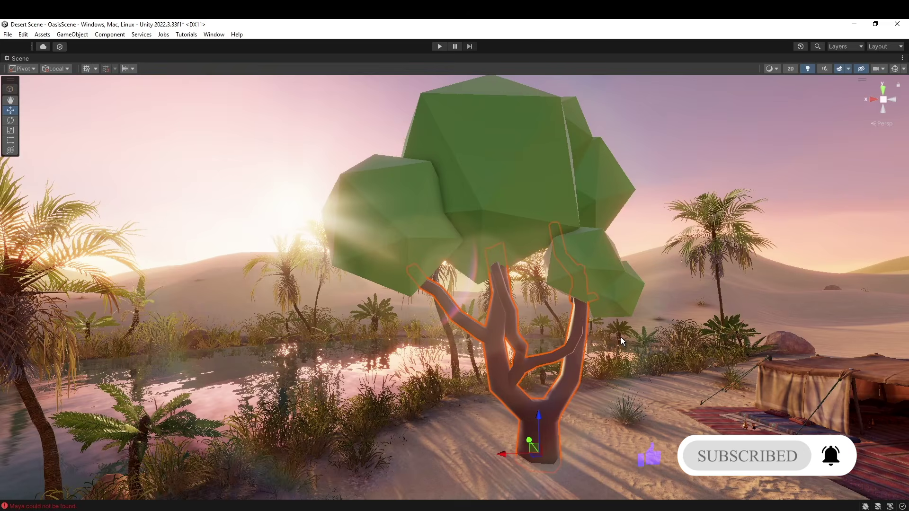
{"action": "left_click_drag", "start_coordinate": [649, 170], "coordinate": [549, 279], "text": "alt"}
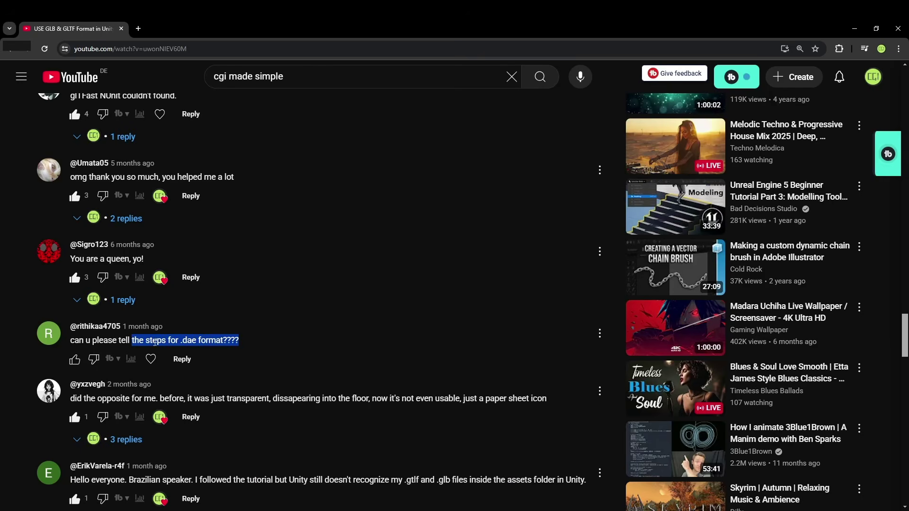
- On the YouTube page of the GLB and GLTF tutorial, highlight the comment asking for .dae steps and go back up to the video
{"action": "left_click_drag", "start_coordinate": [145, 339], "coordinate": [216, 338]}
{"action": "scroll", "coordinate": [443, 335], "scroll_direction": "up", "scroll_amount": 20}
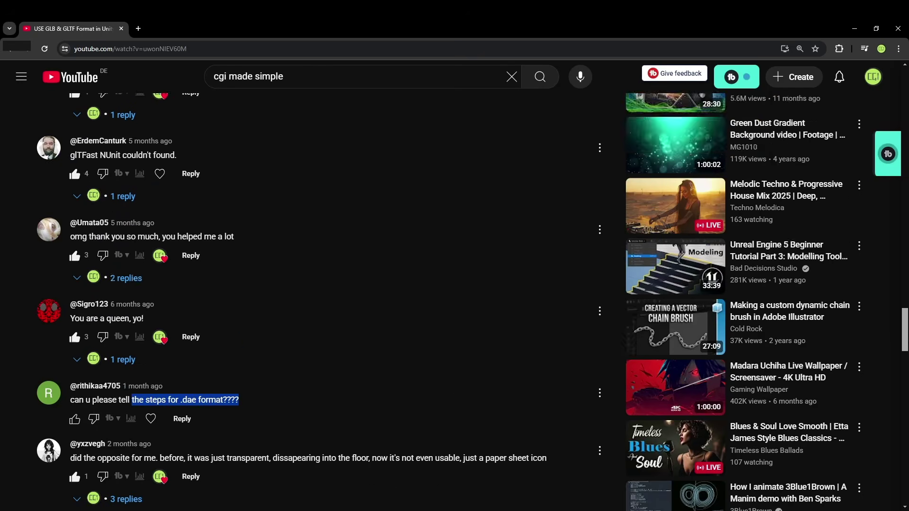
{"action": "scroll", "coordinate": [436, 273], "scroll_direction": "up", "scroll_amount": 15}
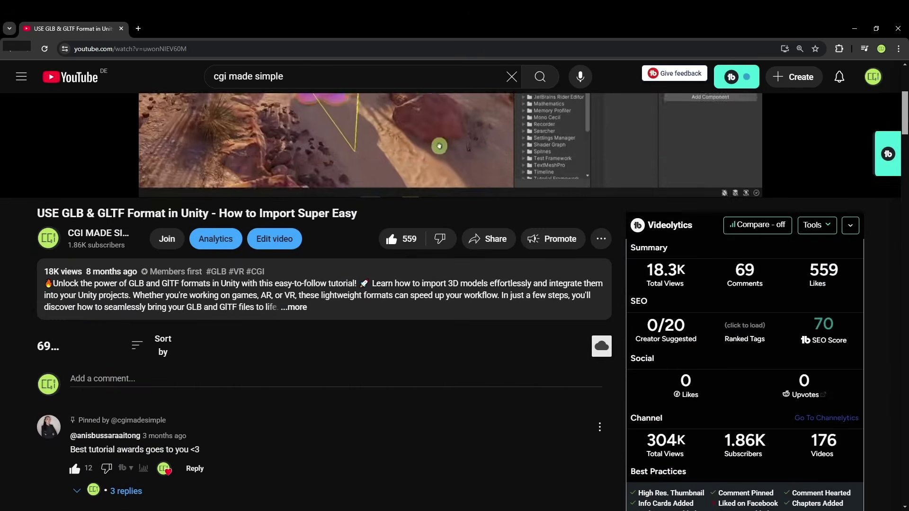
{"action": "scroll", "coordinate": [319, 413], "scroll_direction": "up", "scroll_amount": 1}
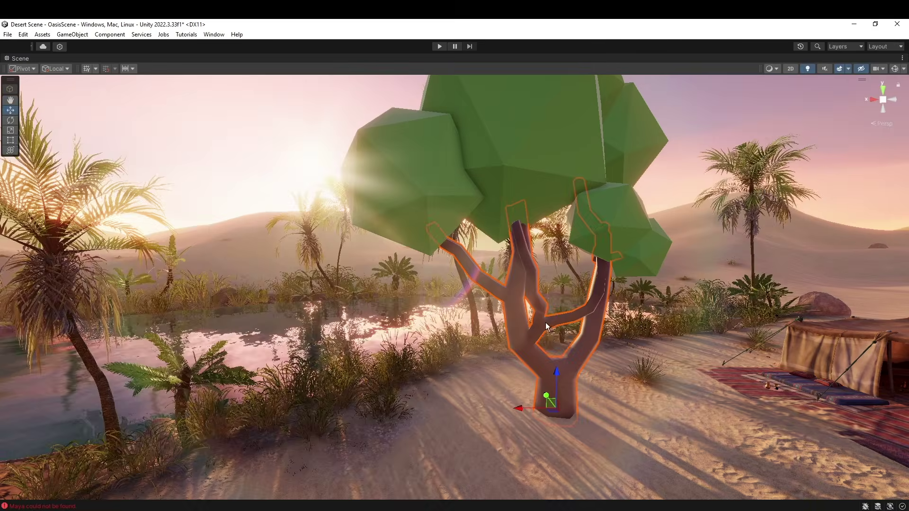
- Switch back to Unity, view the finished tree beside the tent and restore the normal editor layout
{"action": "scroll", "coordinate": [538, 328], "scroll_direction": "up", "scroll_amount": 3}
{"action": "right_click_drag", "start_coordinate": [539, 327], "coordinate": [627, 243]}
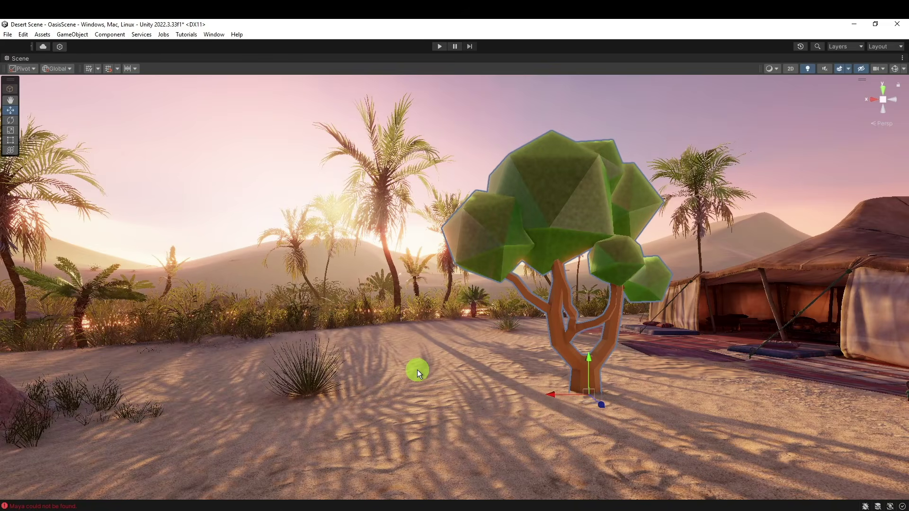
{"action": "key", "text": "shift+space"}
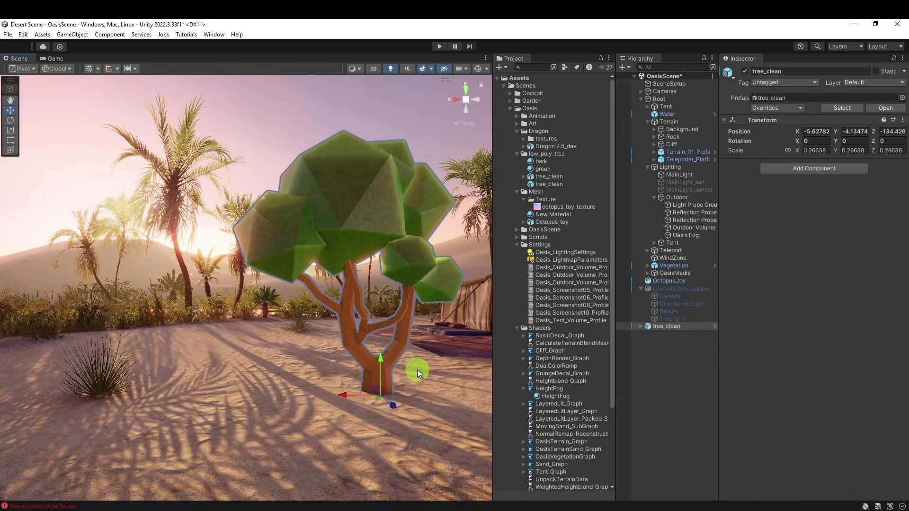
- Deactivate tree_clean and place the Dragon 2.5_dae model on the sand, scaled and rotated to suit the scene
{"action": "left_click", "coordinate": [746, 72]}
{"action": "right_click_drag", "start_coordinate": [349, 152], "coordinate": [333, 196]}
{"action": "key", "text": "w"}
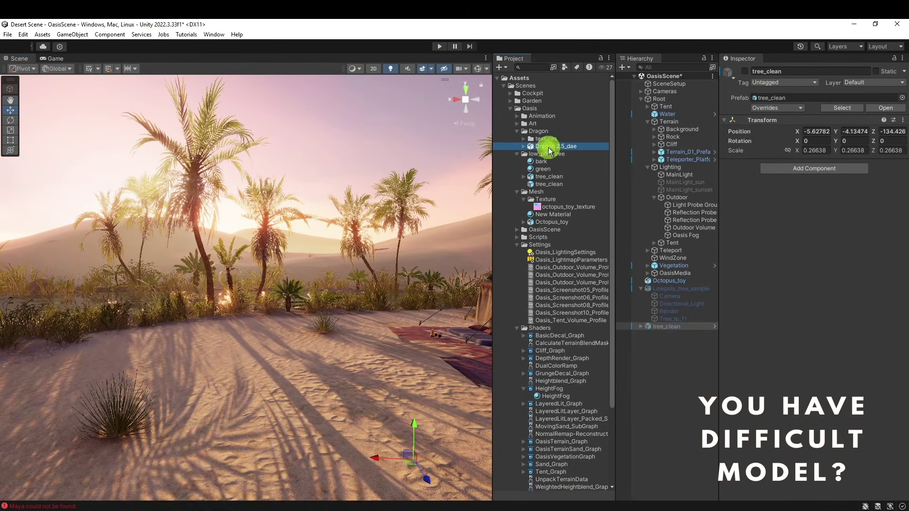
{"action": "left_click_drag", "start_coordinate": [550, 150], "coordinate": [344, 380]}
{"action": "key", "text": "r"}
{"action": "key", "text": "e"}
- Deactivate the Sun light and the child object named a inside Dragon 2.5_dae
{"action": "left_click", "coordinate": [641, 338]}
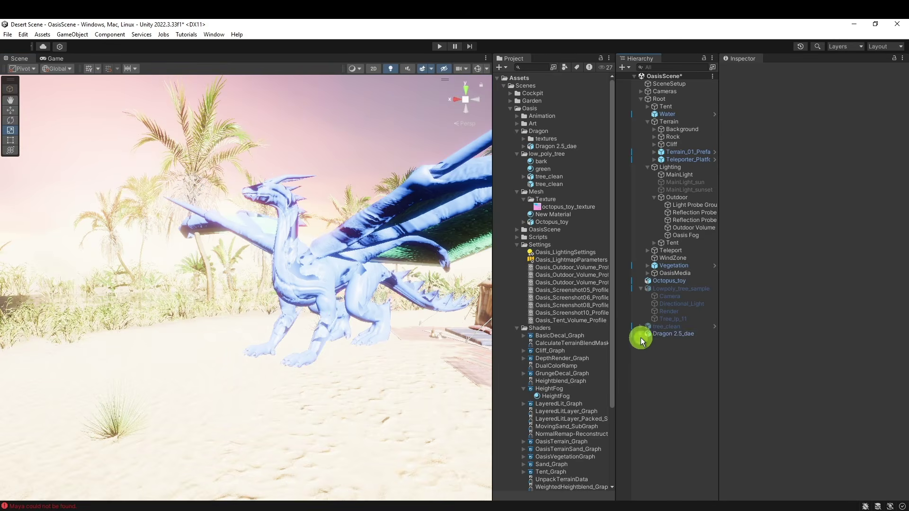
{"action": "left_click", "coordinate": [641, 334]}
{"action": "left_click", "coordinate": [672, 355]}
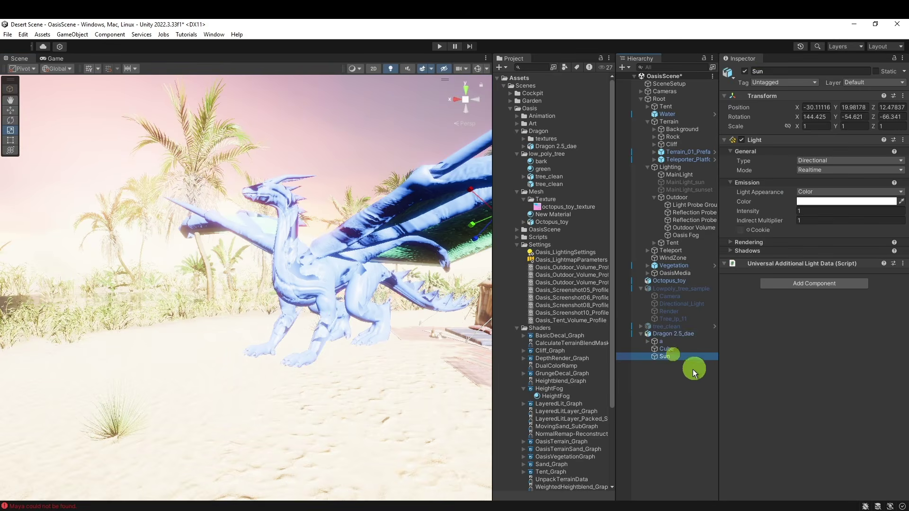
{"action": "left_click", "coordinate": [744, 72]}
{"action": "right_click_drag", "start_coordinate": [406, 189], "coordinate": [518, 283]}
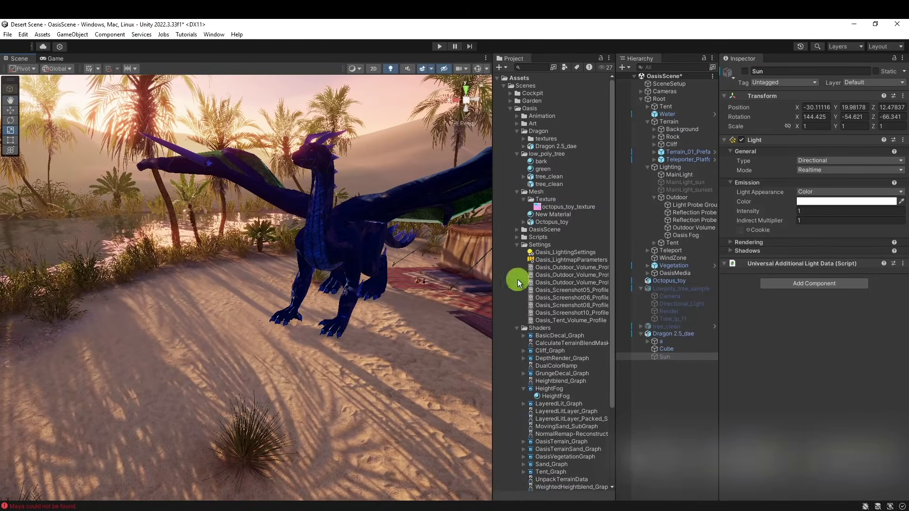
{"action": "left_click", "coordinate": [666, 343]}
{"action": "right_click_drag", "start_coordinate": [417, 350], "coordinate": [350, 356]}
- Select the dragon's Cube mesh and examine its Skinned Mesh Renderer and material settings
{"action": "left_click", "coordinate": [677, 349]}
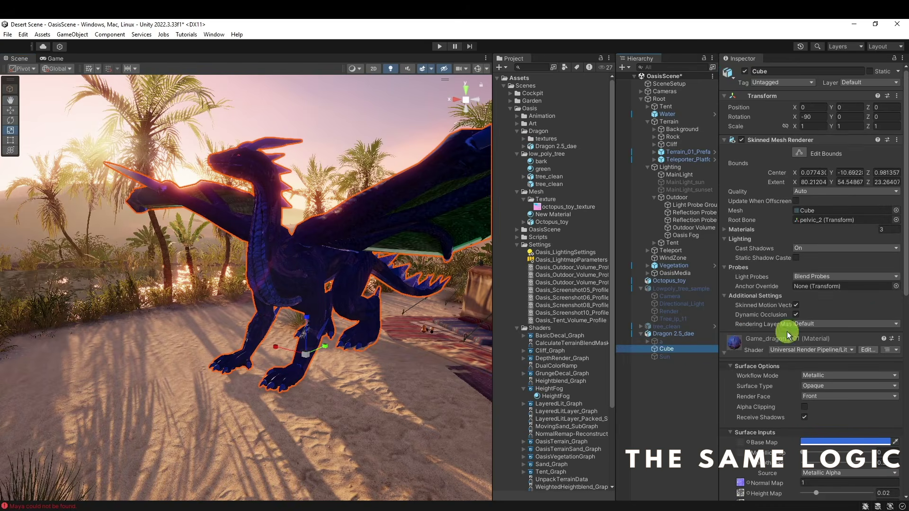
{"action": "right_click_drag", "start_coordinate": [461, 292], "coordinate": [420, 331]}
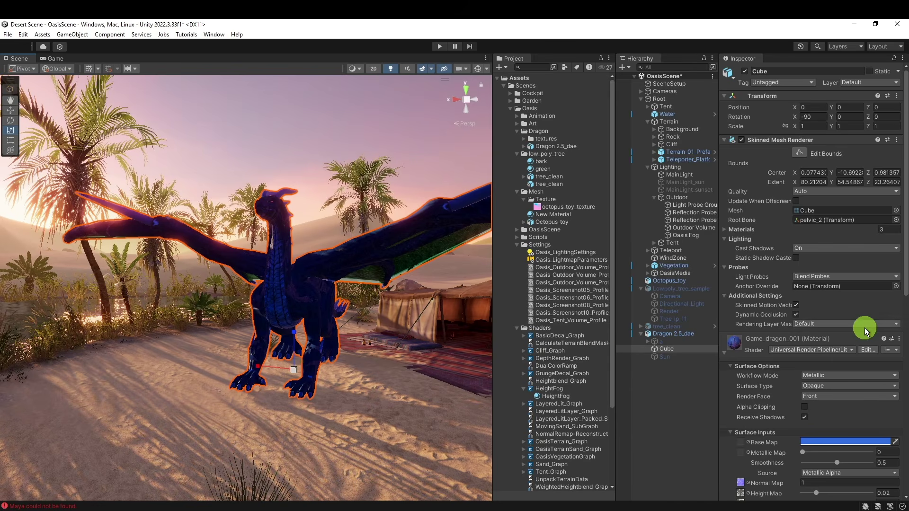
{"action": "scroll", "coordinate": [864, 327], "scroll_direction": "down", "scroll_amount": 2}
{"action": "right_click_drag", "start_coordinate": [400, 299], "coordinate": [447, 345]}
- Maximize the scene view and examine the dragon in its surroundings, including the octopus and the tent
{"action": "key", "text": "shift+space"}
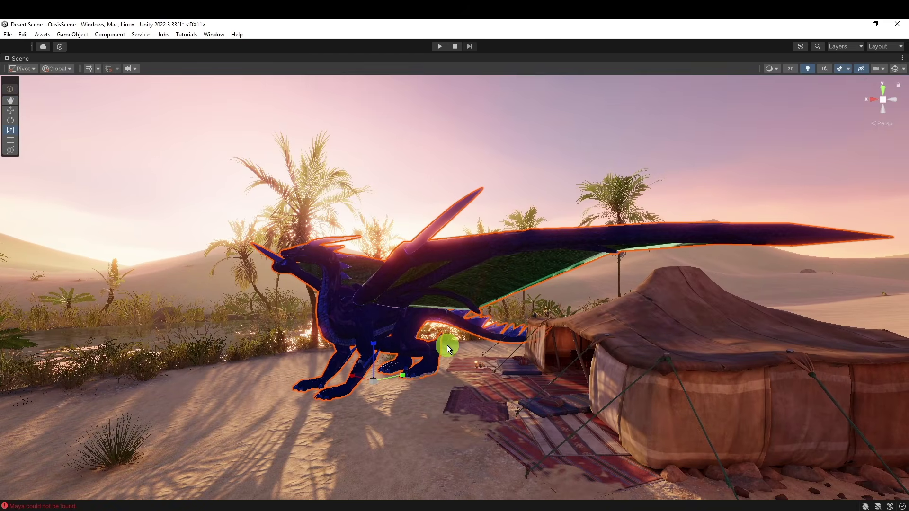
{"action": "right_click_drag", "start_coordinate": [444, 344], "coordinate": [310, 360]}
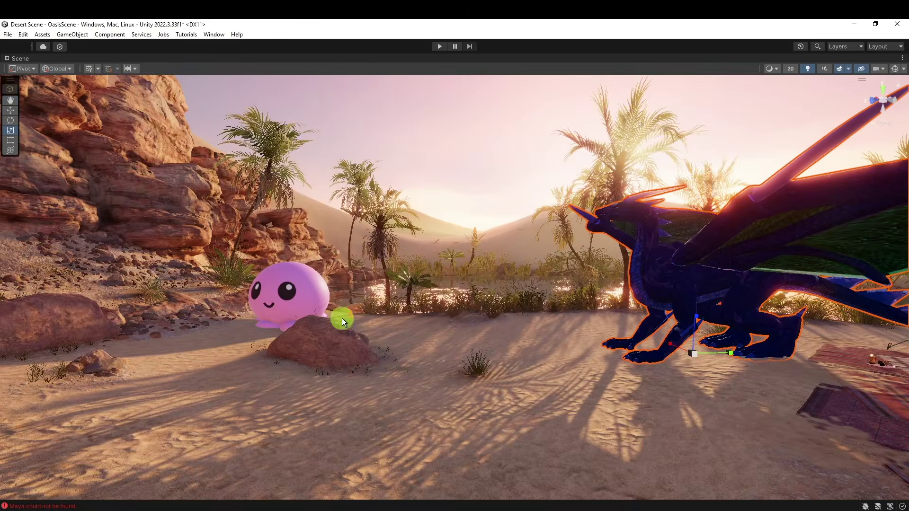
{"action": "right_click_drag", "start_coordinate": [343, 320], "coordinate": [391, 315]}
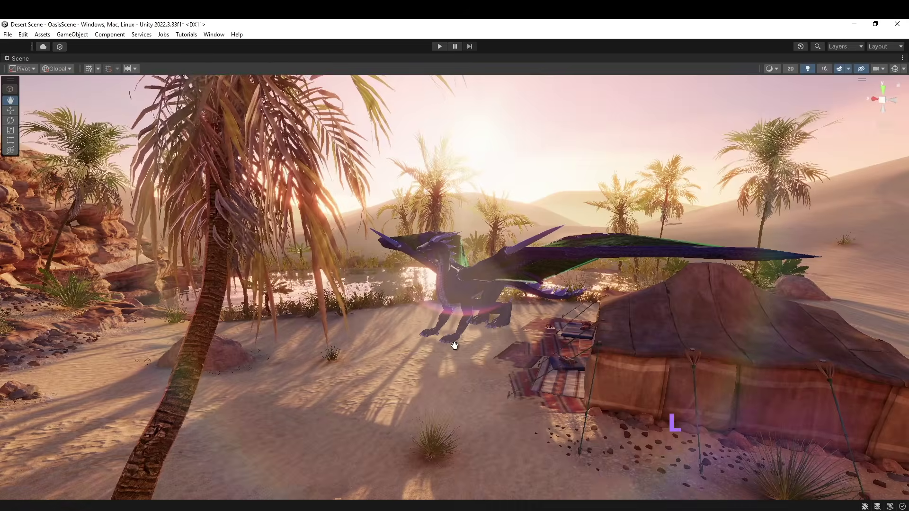
{"action": "right_click_drag", "start_coordinate": [455, 346], "coordinate": [457, 331]}
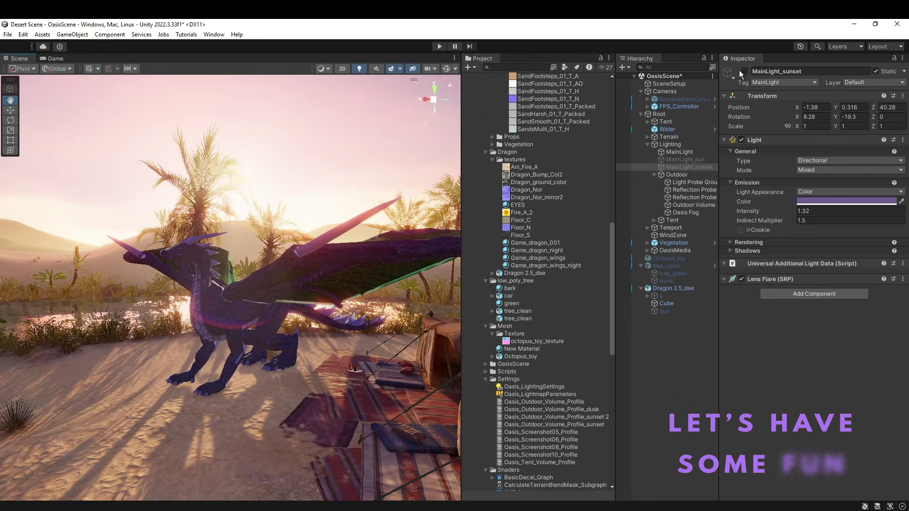
- Activate MainLight_sunset in place of MainLight and assign a darker outdoor profile to Outdoor Volume for an evening look
{"action": "left_click", "coordinate": [743, 71]}
{"action": "left_click", "coordinate": [744, 71]}
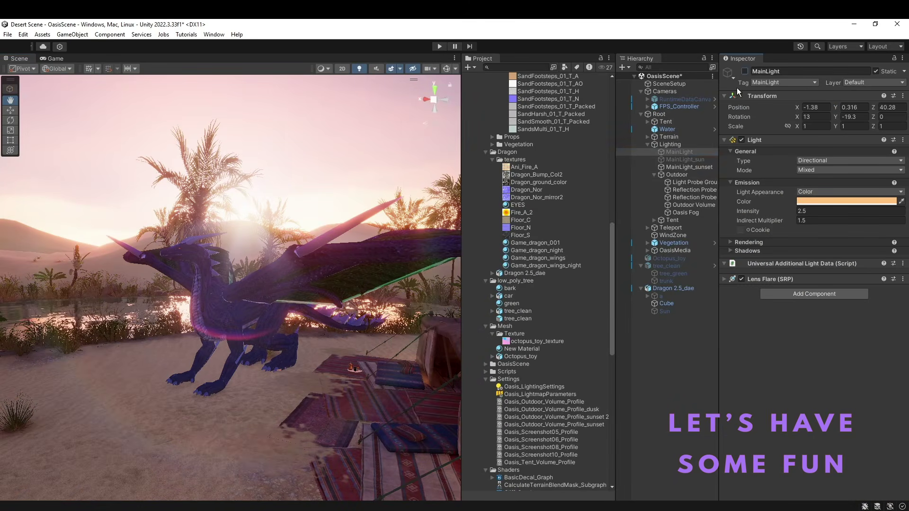
{"action": "left_click", "coordinate": [689, 206]}
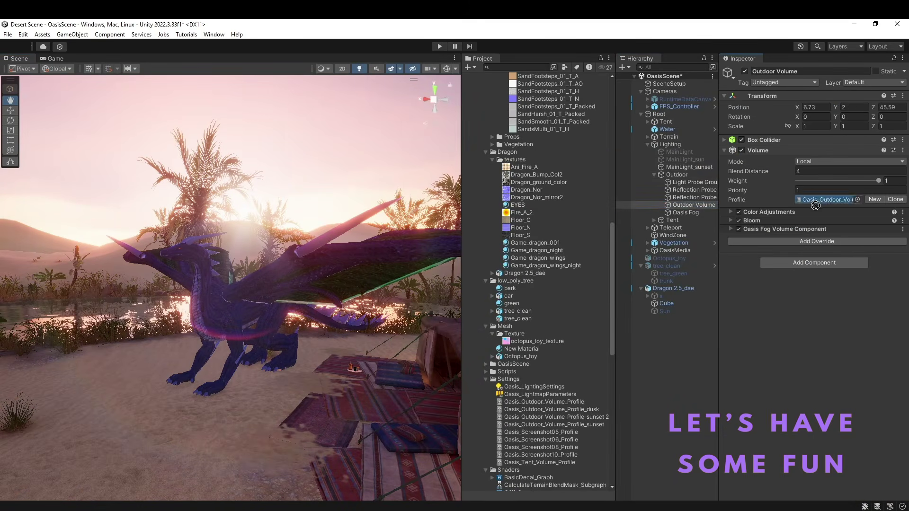
{"action": "left_click_drag", "start_coordinate": [817, 201], "coordinate": [817, 200]}
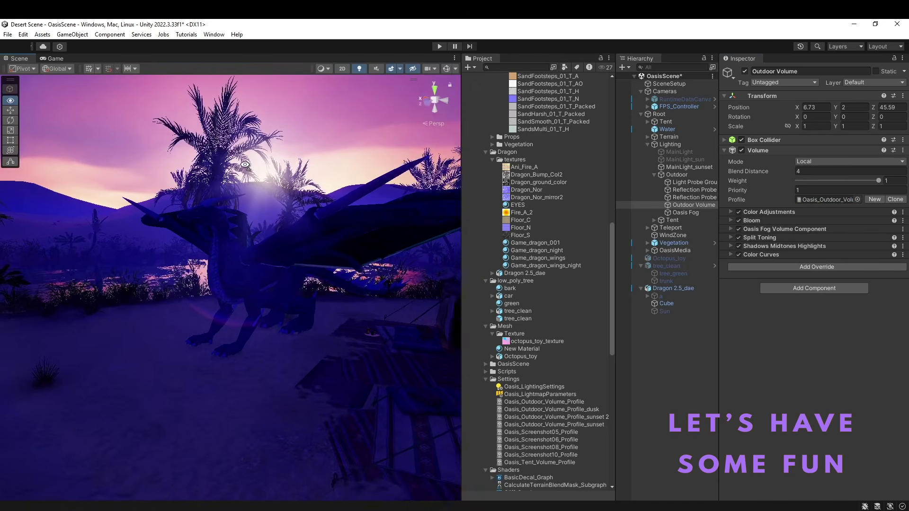
{"action": "left_click_drag", "start_coordinate": [254, 251], "coordinate": [261, 242]}
{"action": "scroll", "coordinate": [260, 242], "scroll_direction": "up", "scroll_amount": 5}
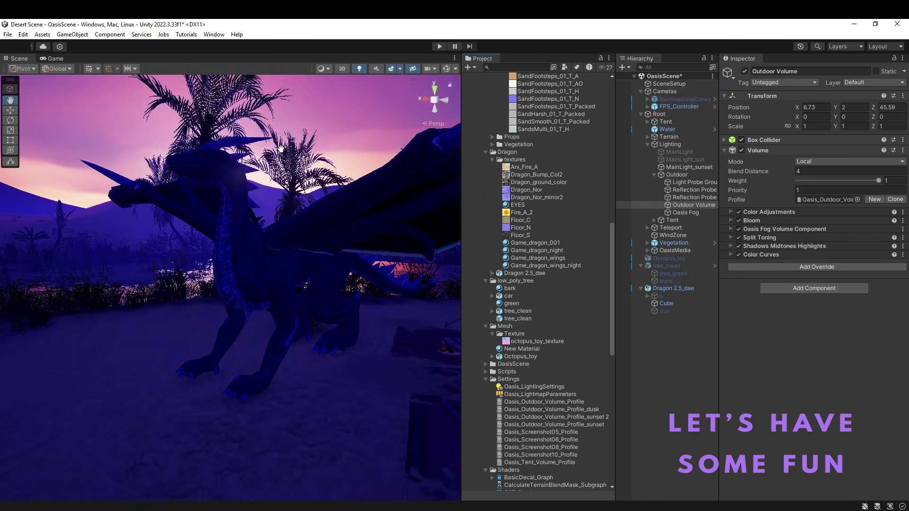
- Apply the Game_dragon_wings_night material to the dragon's wings and Game_dragon_night to its body
{"action": "left_click_drag", "start_coordinate": [274, 252], "coordinate": [437, 333], "text": "alt"}
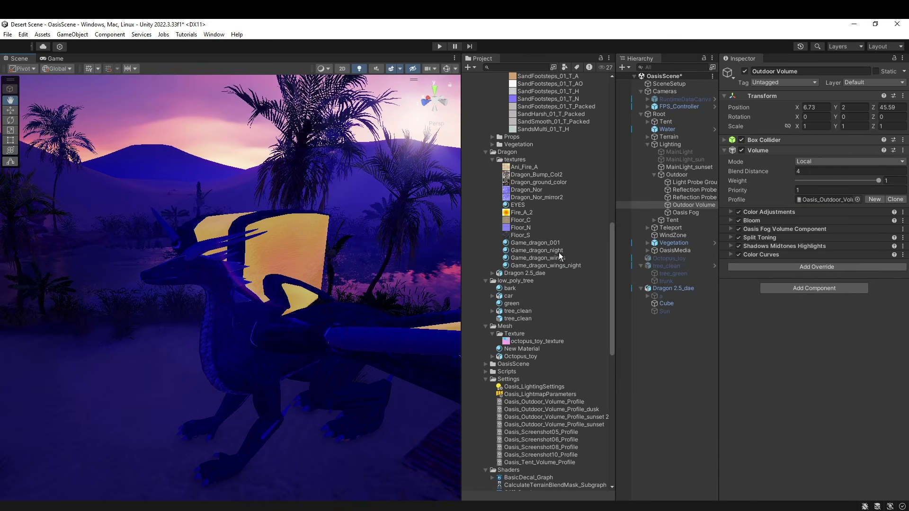
{"action": "left_click_drag", "start_coordinate": [499, 271], "coordinate": [244, 379]}
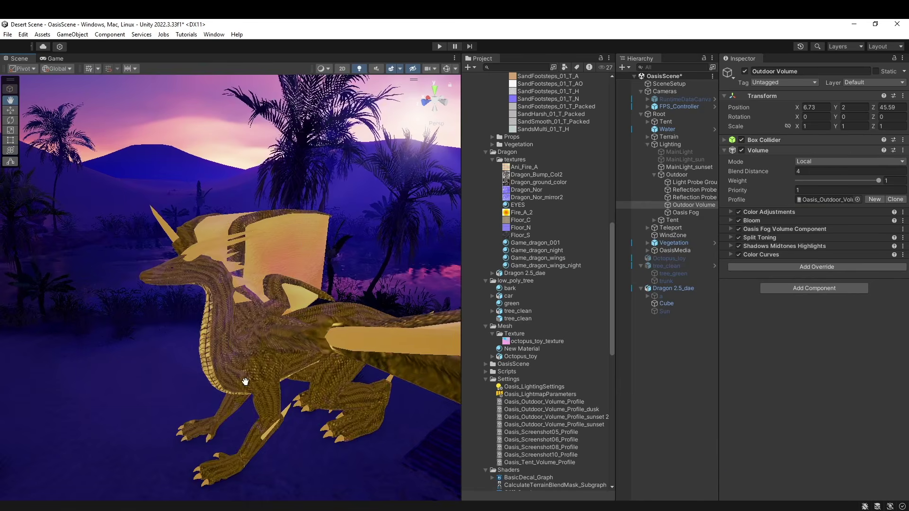
{"action": "right_click_drag", "start_coordinate": [243, 379], "coordinate": [330, 410]}
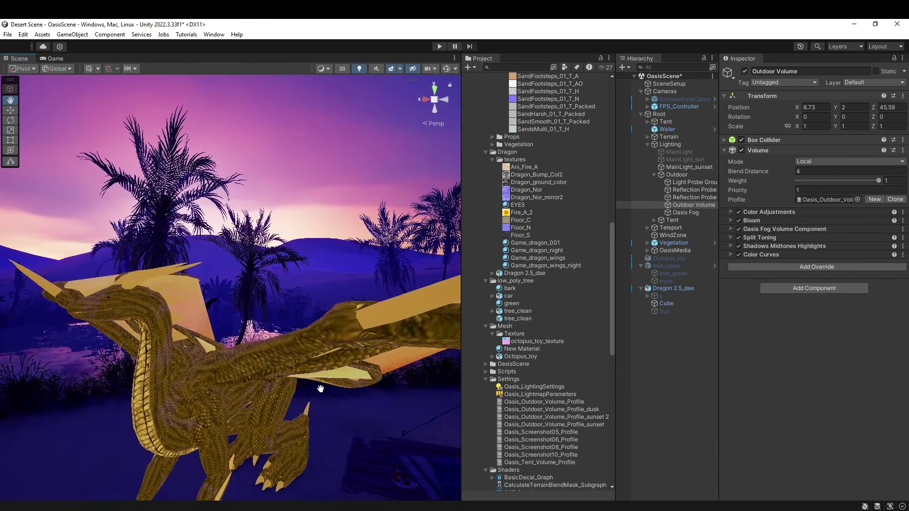
- Maximize the scene view and examine the golden dragon in the evening oasis
{"action": "key", "text": "shift+space"}
{"action": "left_click_drag", "start_coordinate": [468, 284], "coordinate": [441, 279], "text": "alt"}
{"action": "left_click_drag", "start_coordinate": [492, 262], "coordinate": [474, 278], "text": "alt"}
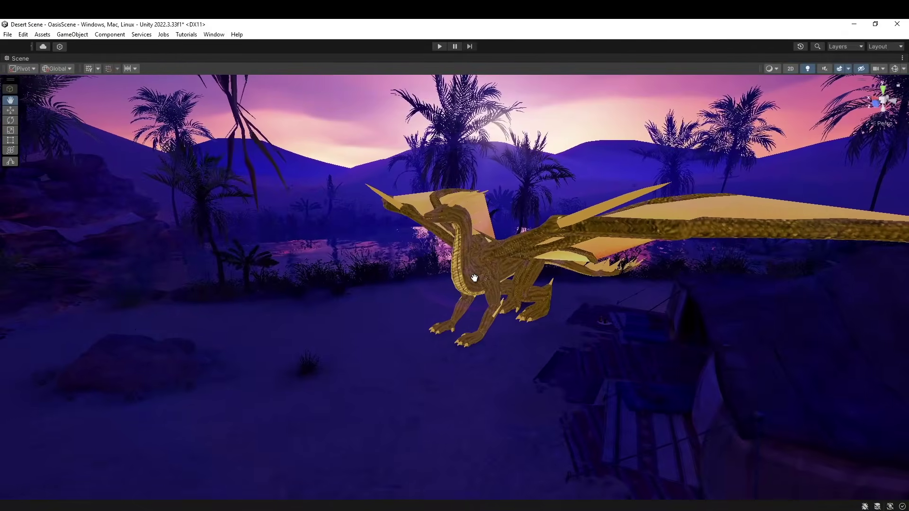